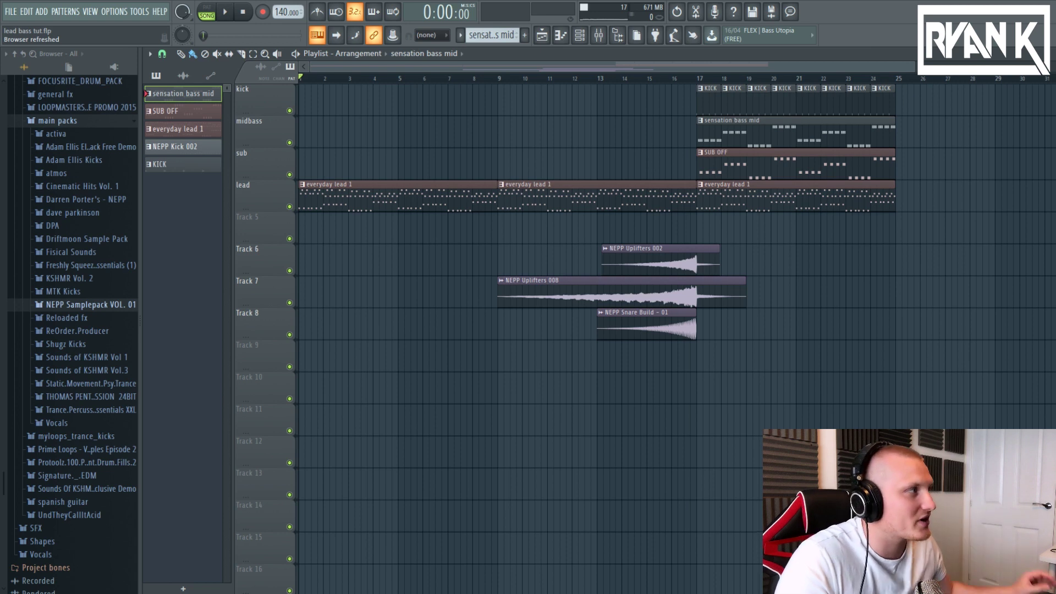
Audition the build from around bar 11, then stop and bring up the mixer
left_click(564, 79)
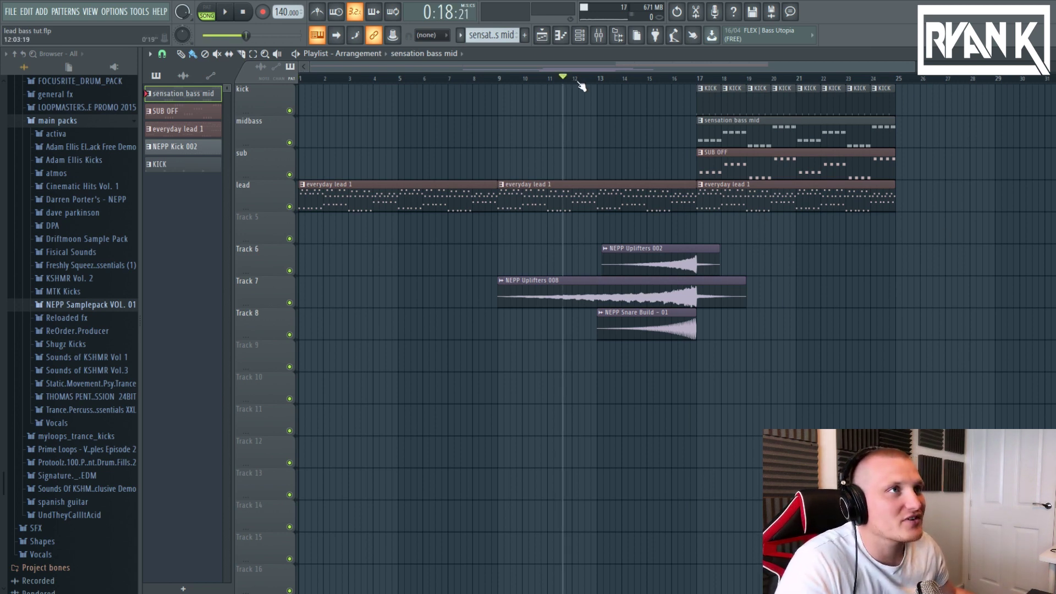
key("space")
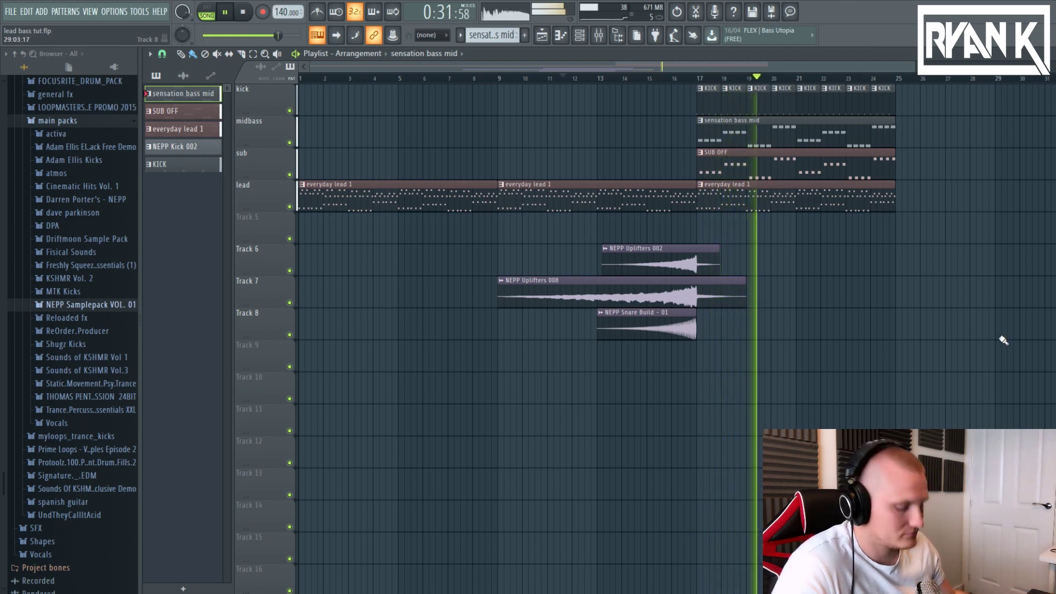
key("space")
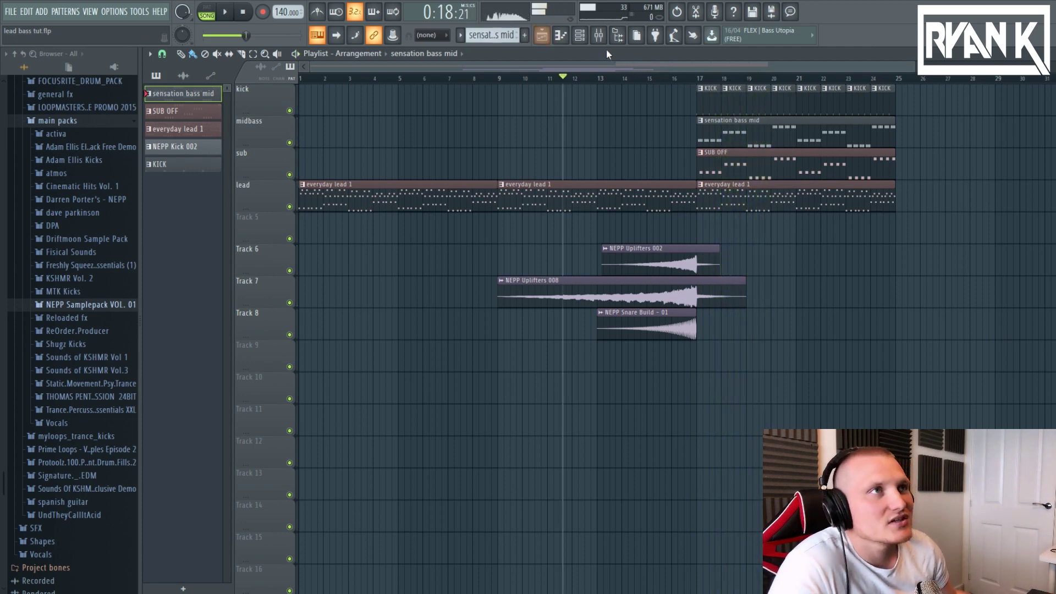
left_click(598, 36)
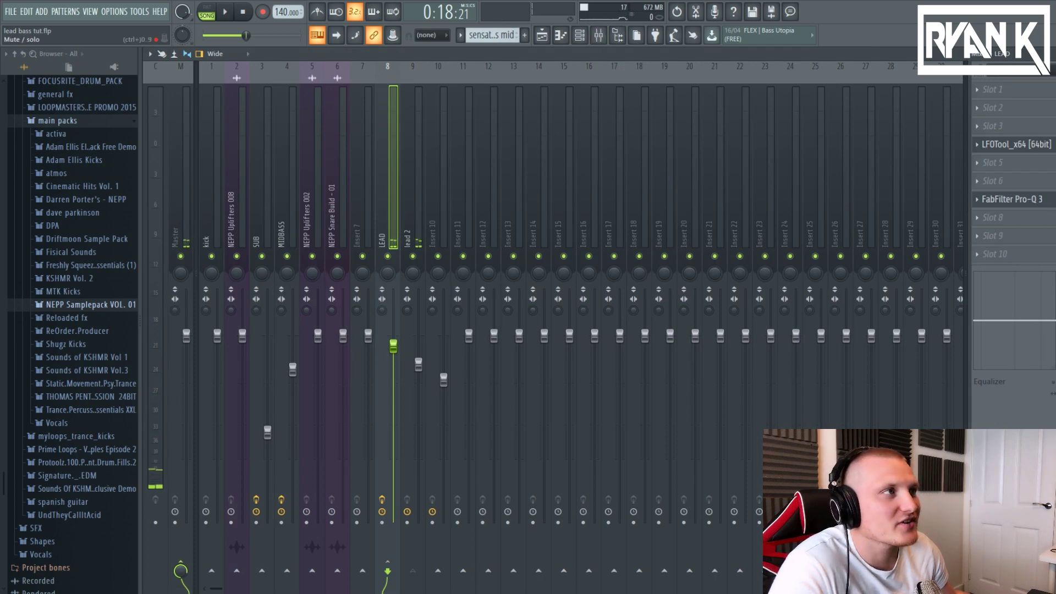
Set the LEAD channel's Pro-Q 3 low cut near 257 Hz, then play the arrangement in the playlist
key("l")
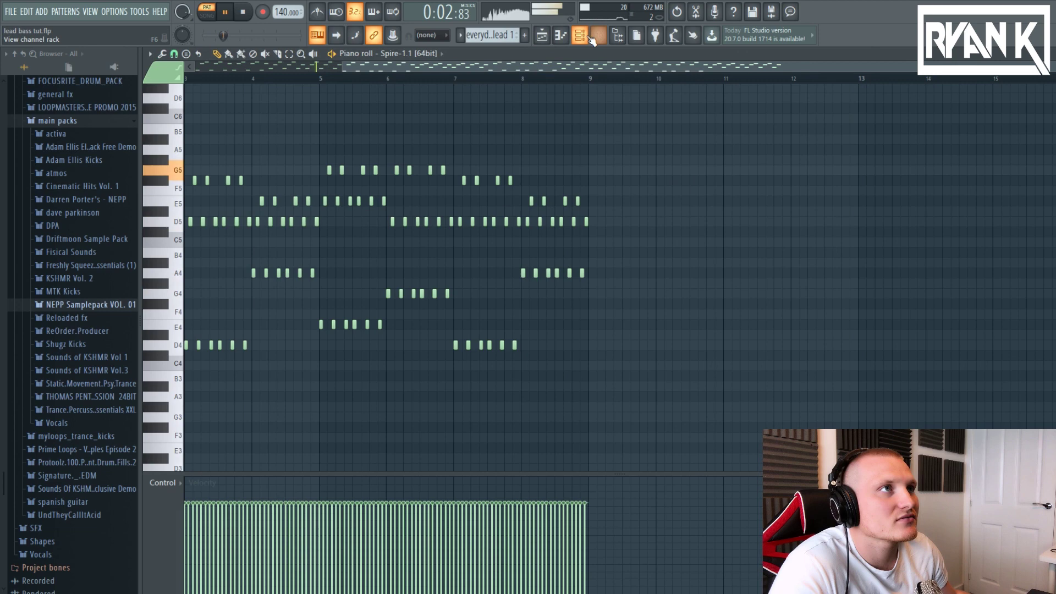
left_click(594, 37)
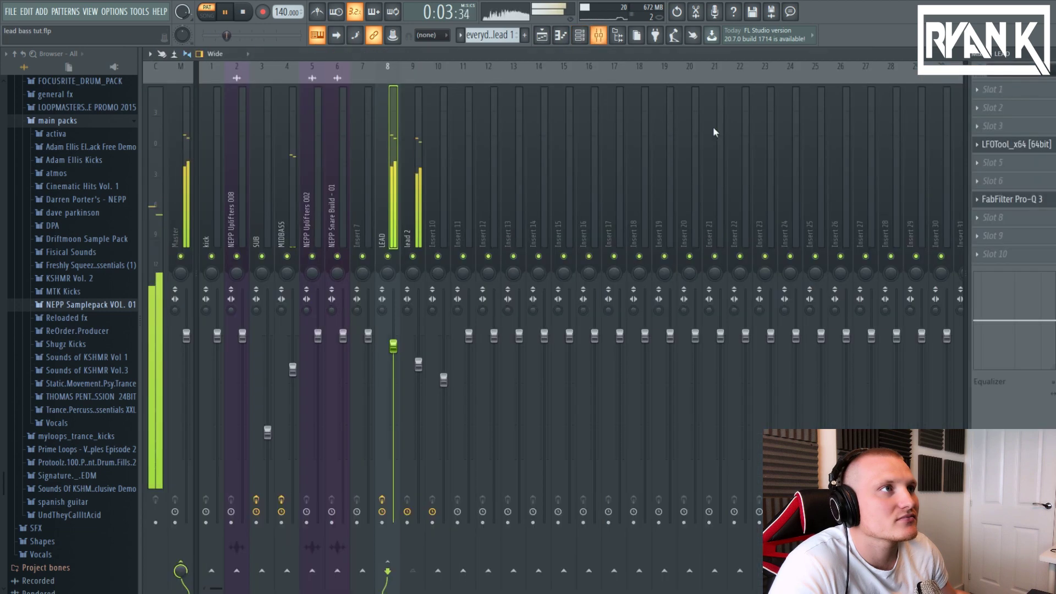
left_click(1017, 203)
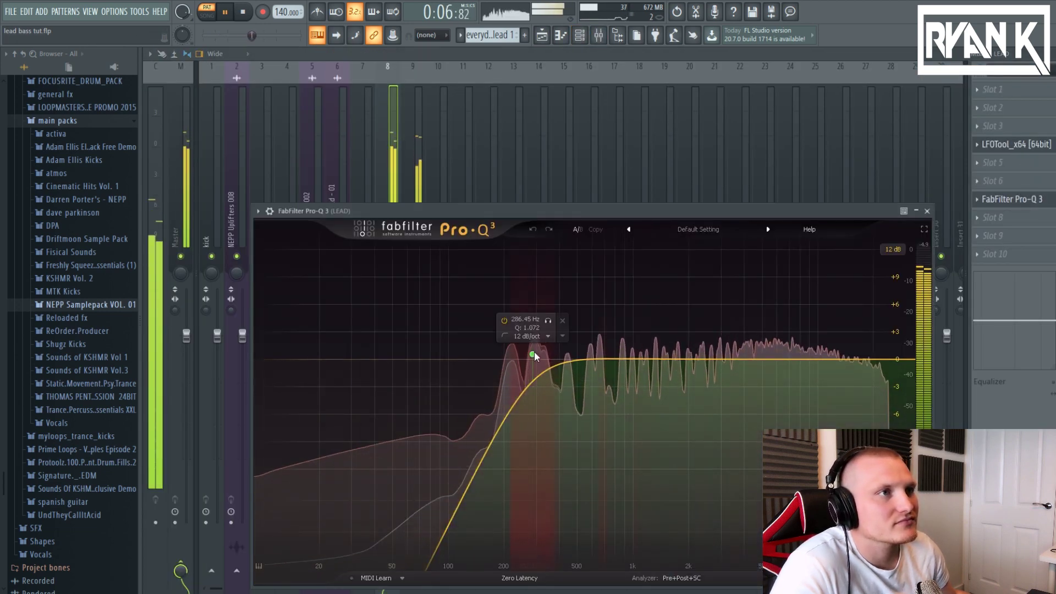
left_click_drag(533, 355, 491, 350)
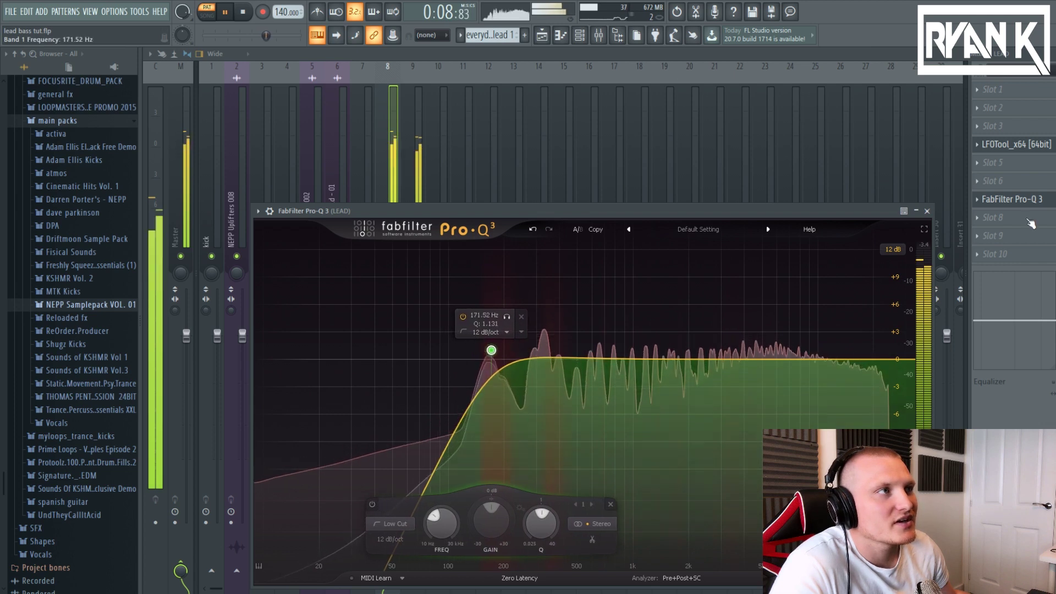
key("space")
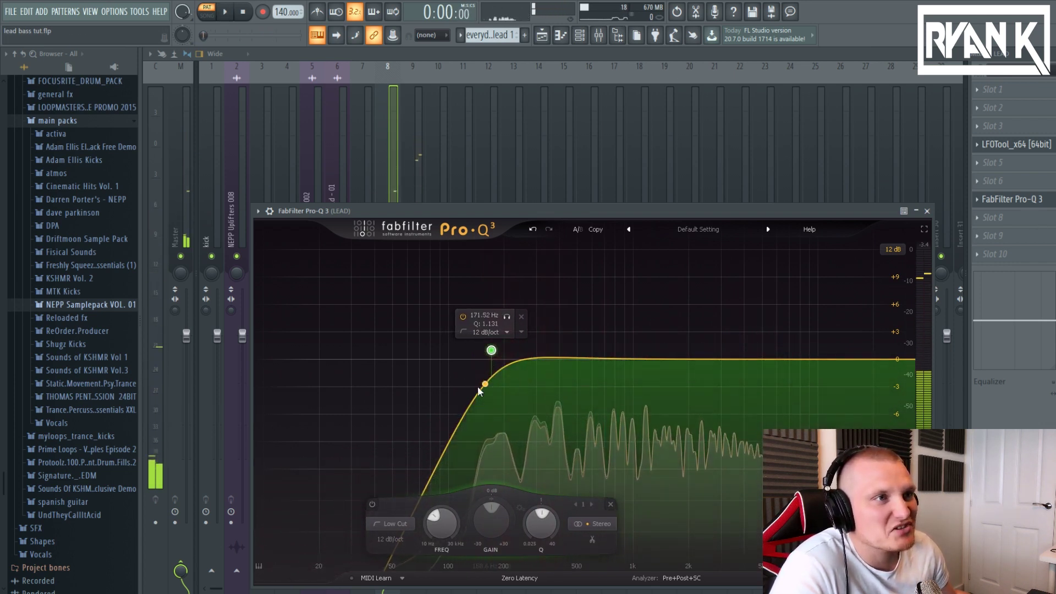
left_click_drag(484, 388, 526, 371)
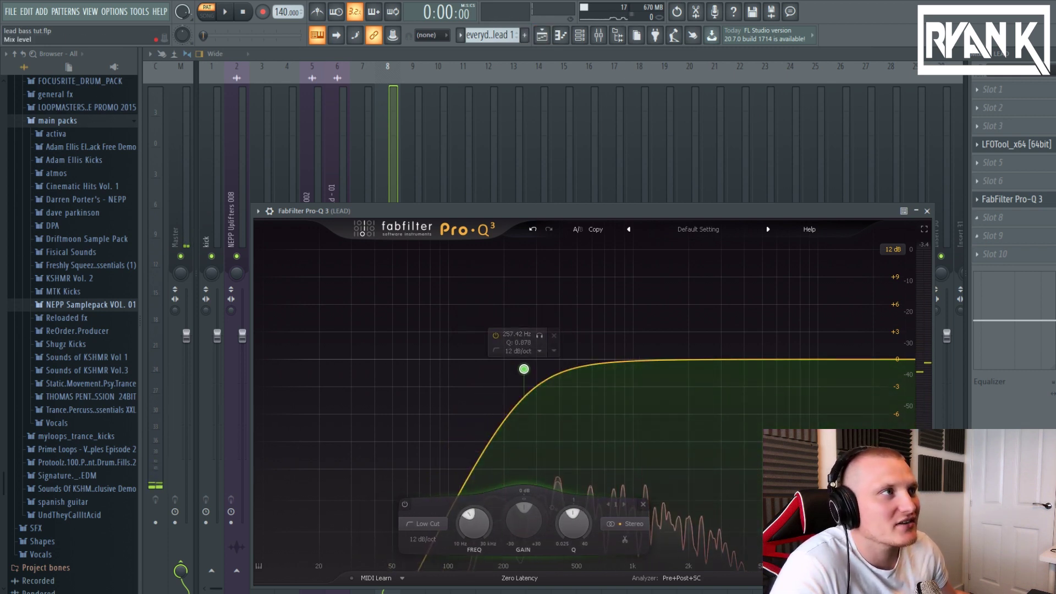
key("Escape")
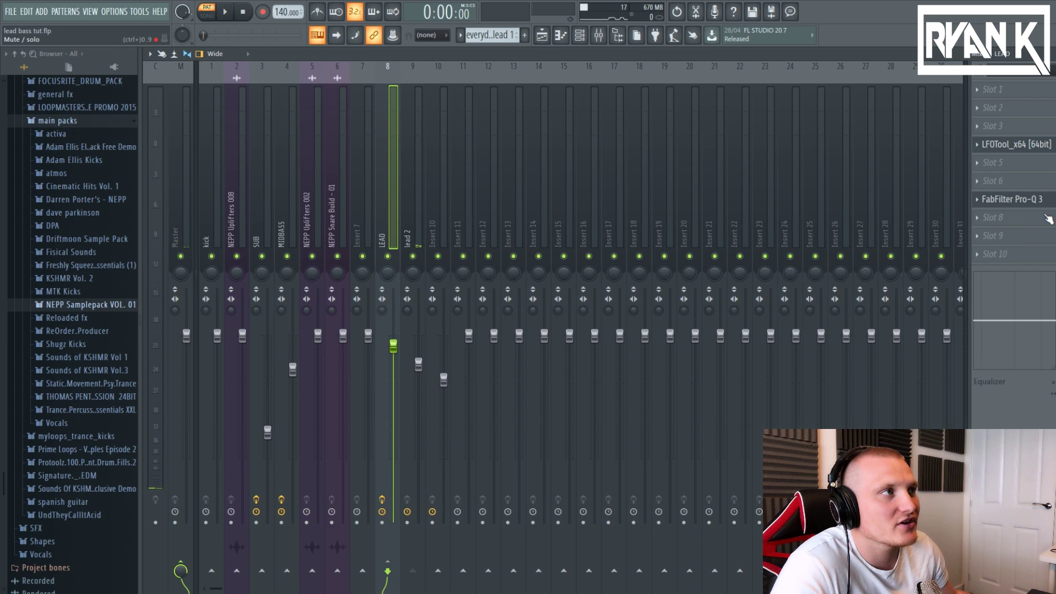
key("space")
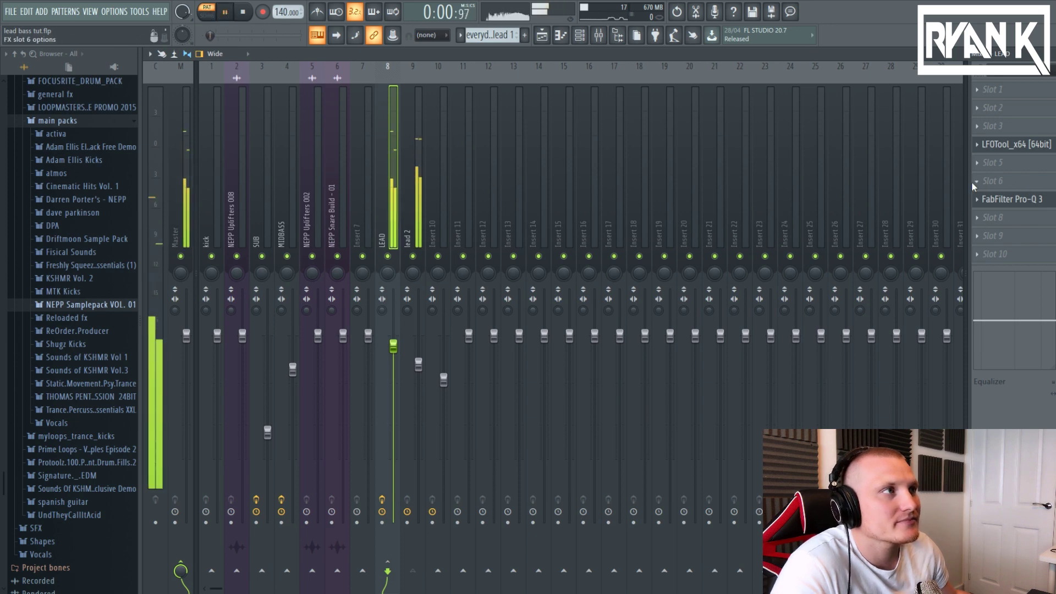
left_click(542, 34)
Play the full song while checking the playlist and mixer, ending stopped on the mixer
left_click(208, 16)
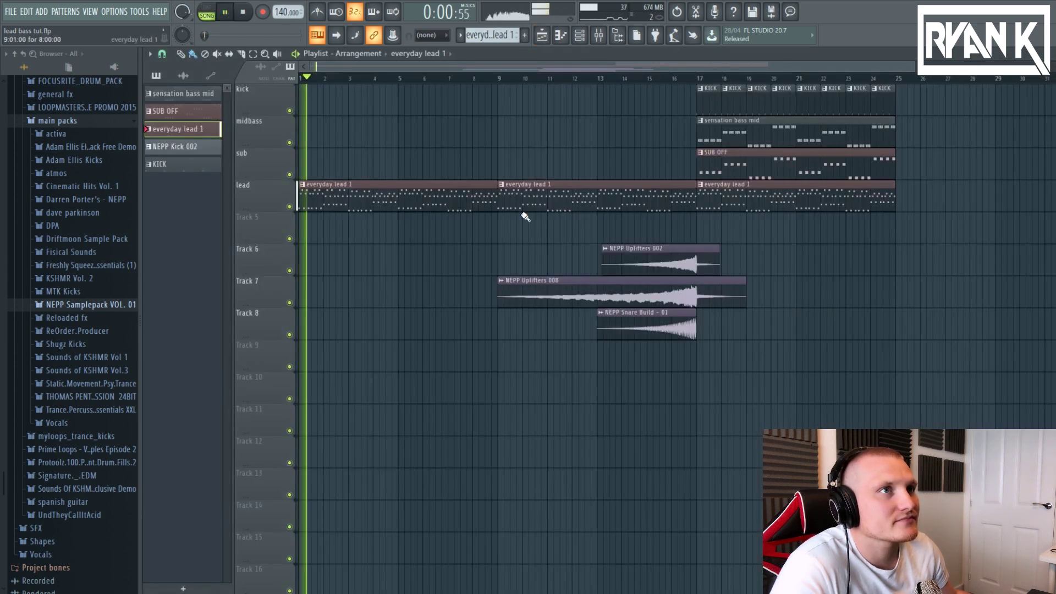
left_click(599, 34)
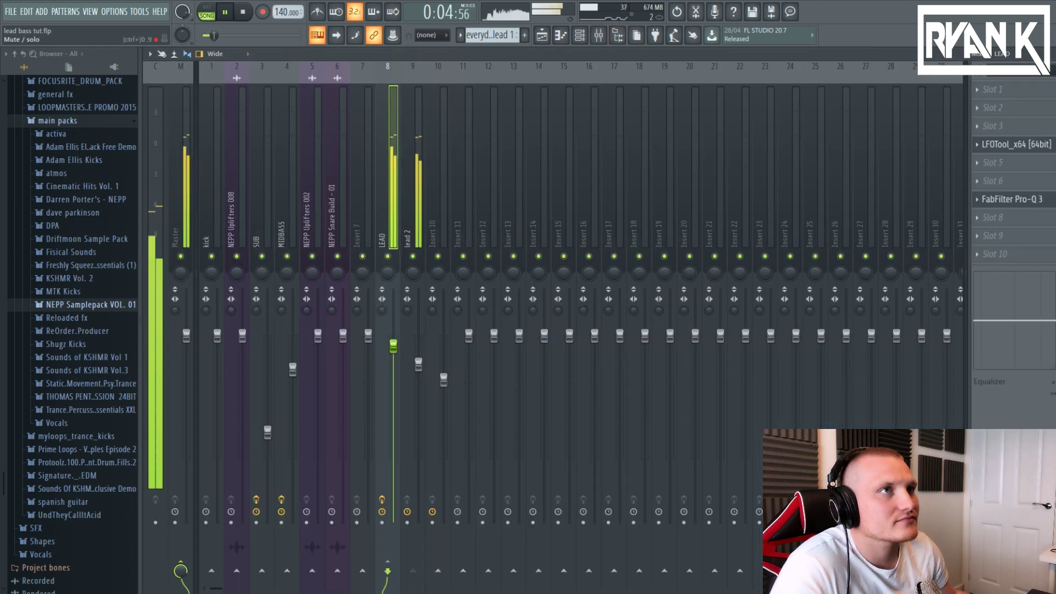
left_click(245, 13)
left_click(542, 35)
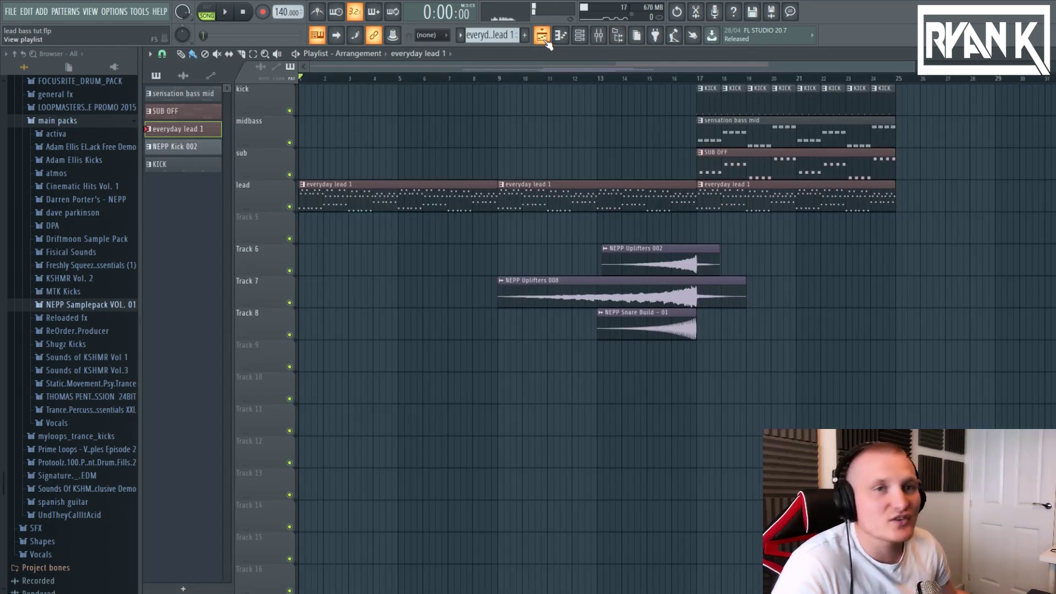
left_click(542, 35)
left_click(543, 36)
left_click(543, 36)
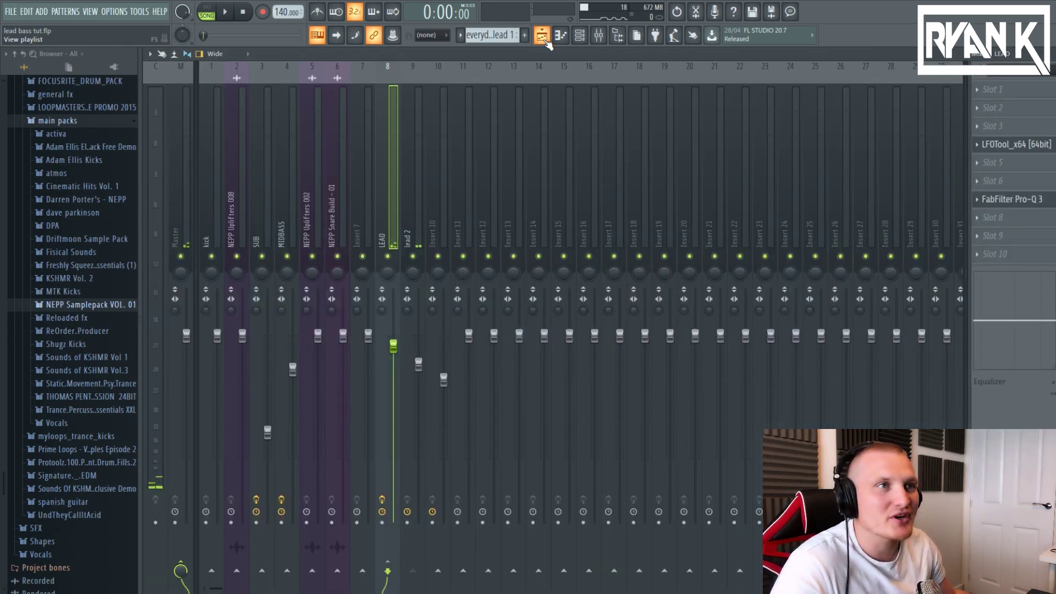
left_click(542, 36)
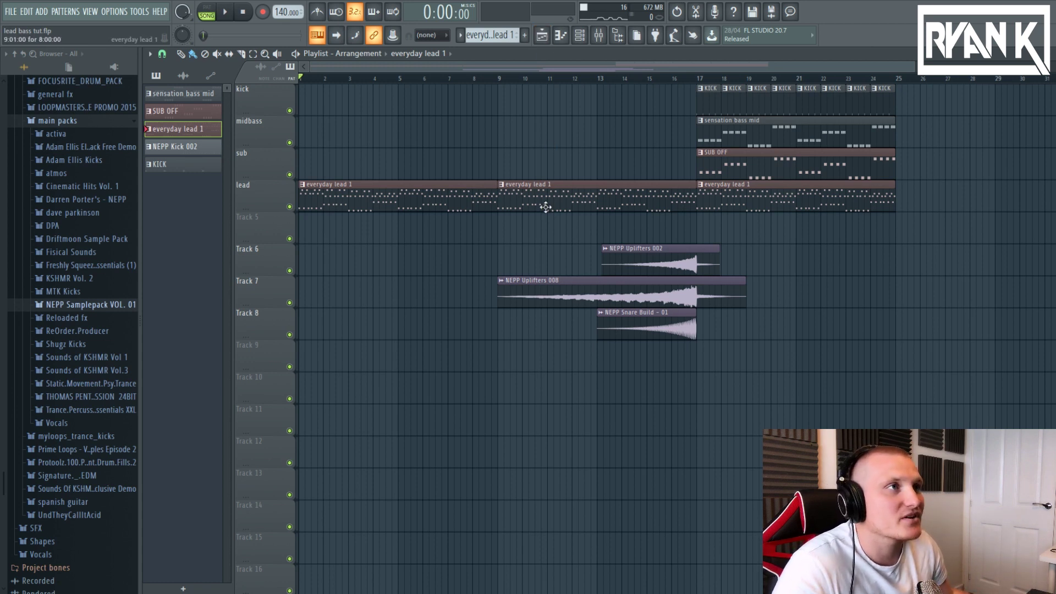
left_click(599, 35)
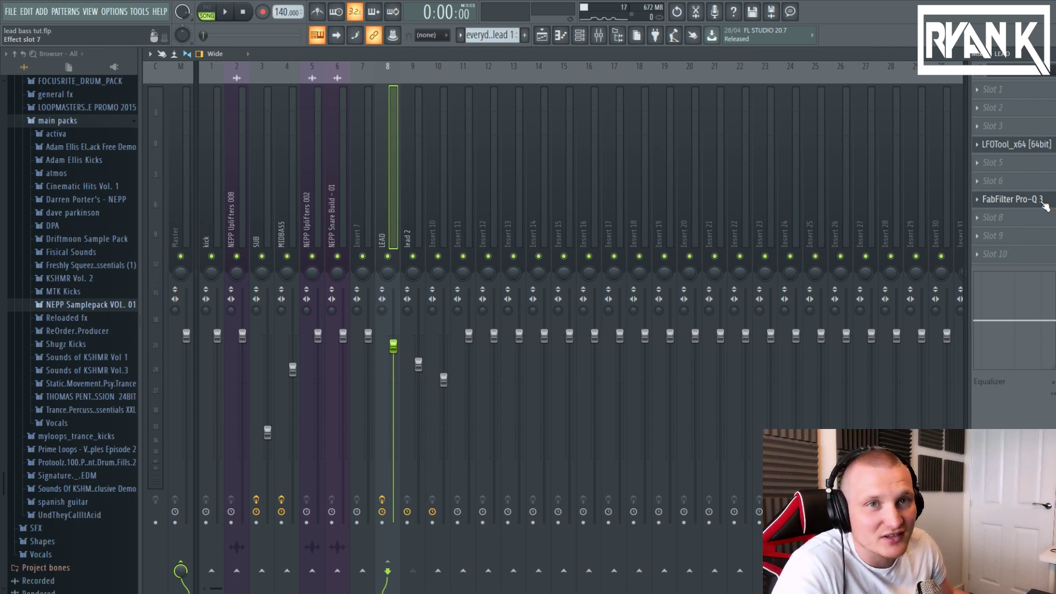
Audition the lead through Pro-Q 3, then bring up automation options for its mix dial
left_click(1045, 205)
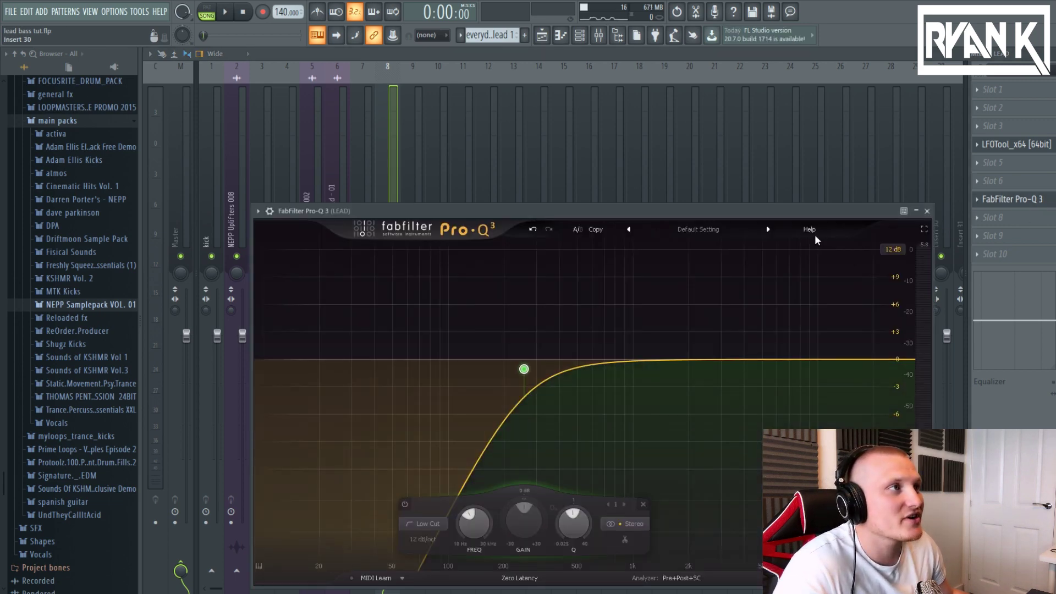
key("space")
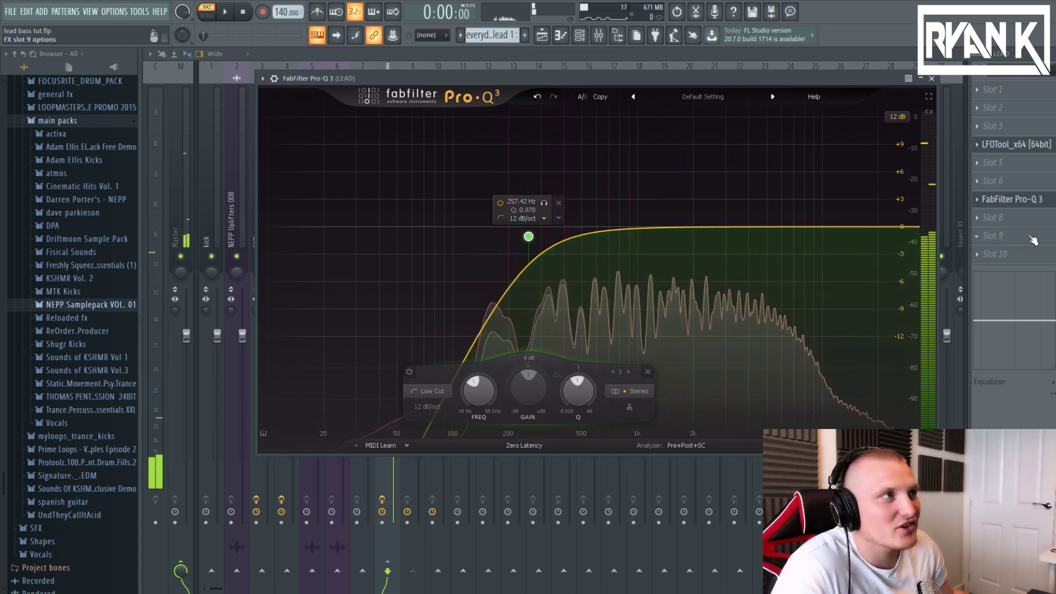
key("Escape")
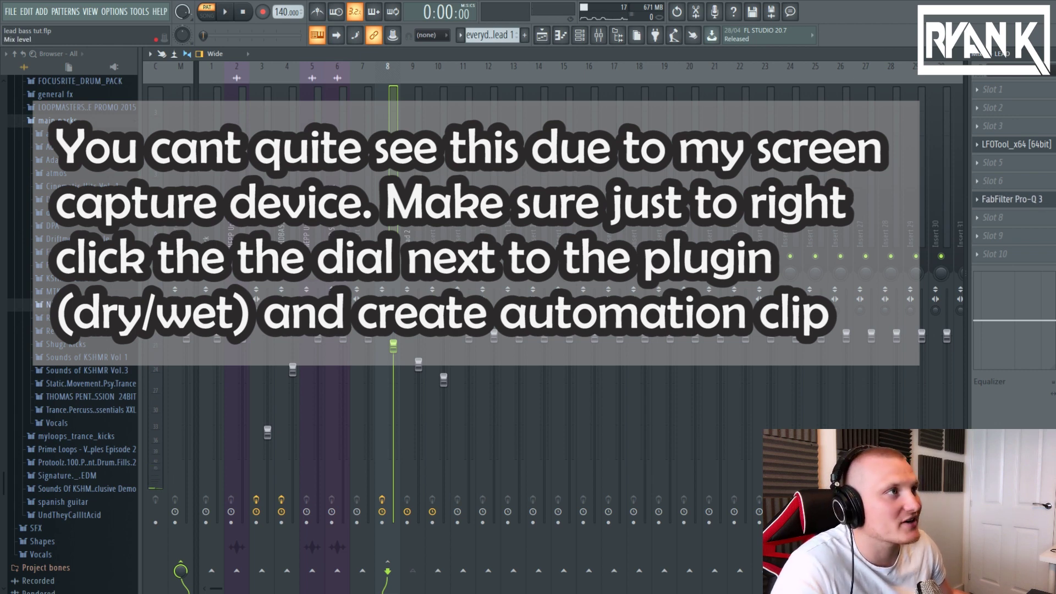
right_click(1048, 200)
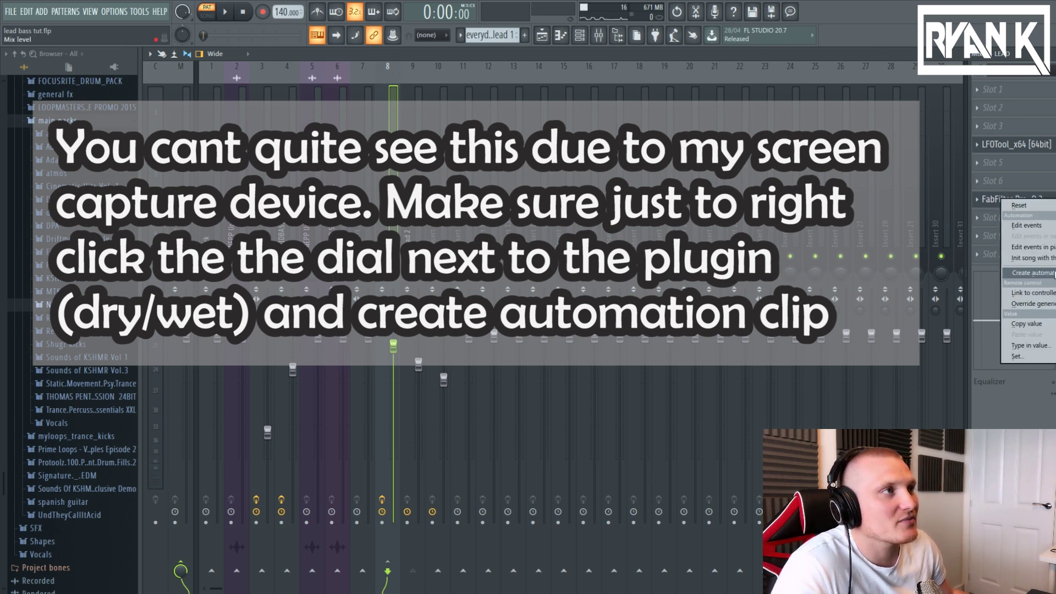
Create a Pro-Q 3 mix automation clip starting at zero, rising to 100% at bar 17 and staying high
left_click(1048, 273)
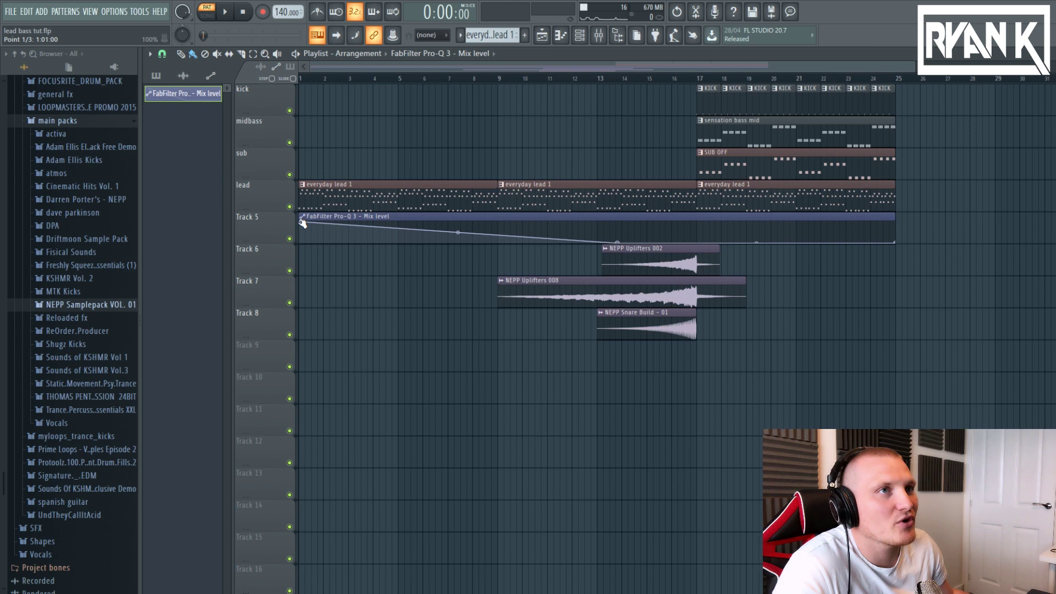
left_click_drag(302, 223, 533, 259)
right_click(600, 245)
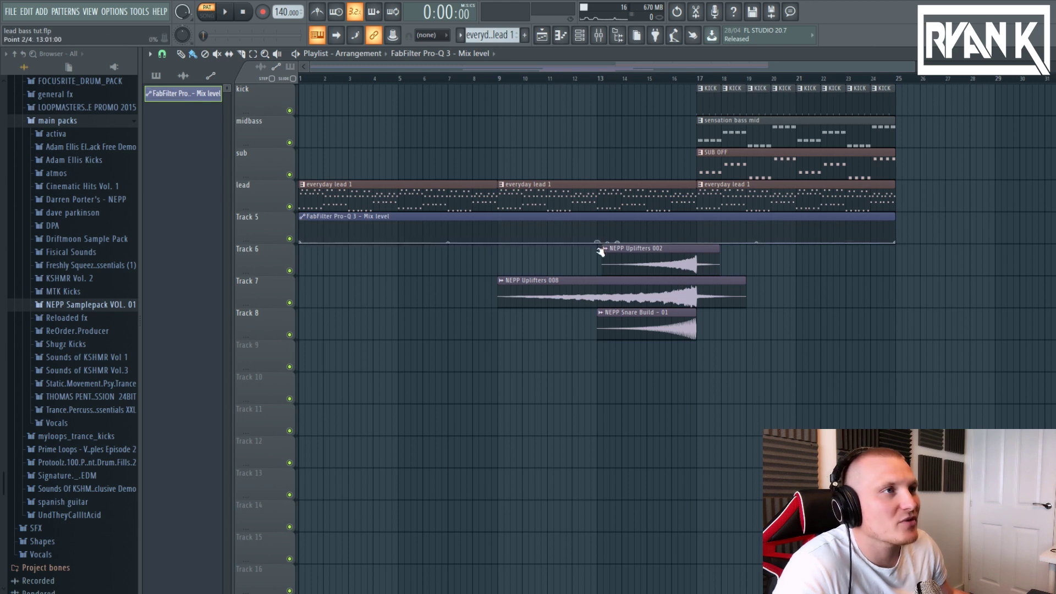
left_click_drag(618, 243, 695, 240)
right_click(688, 231)
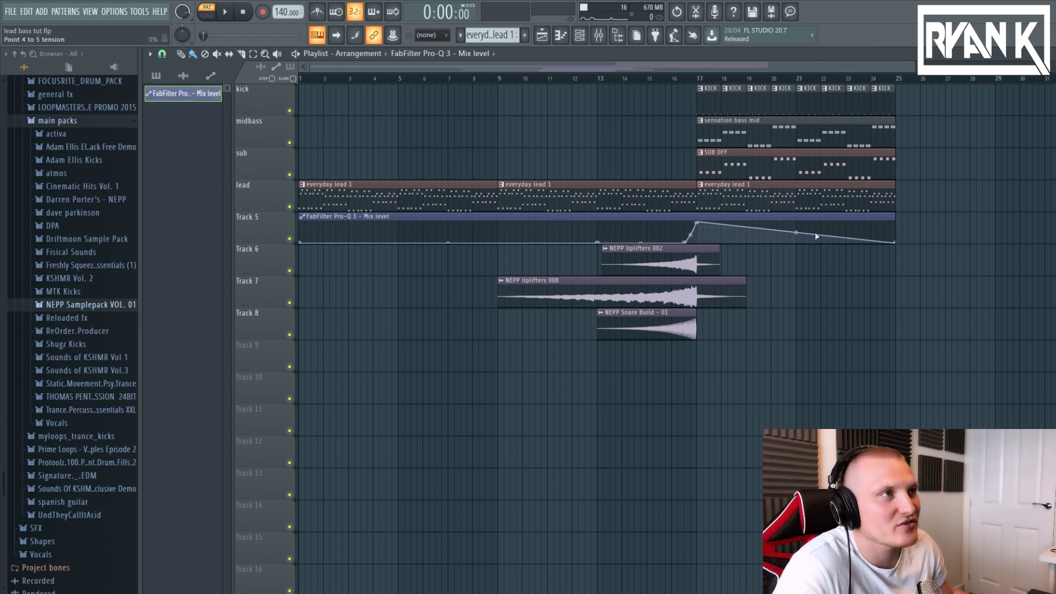
left_click_drag(900, 246, 903, 207)
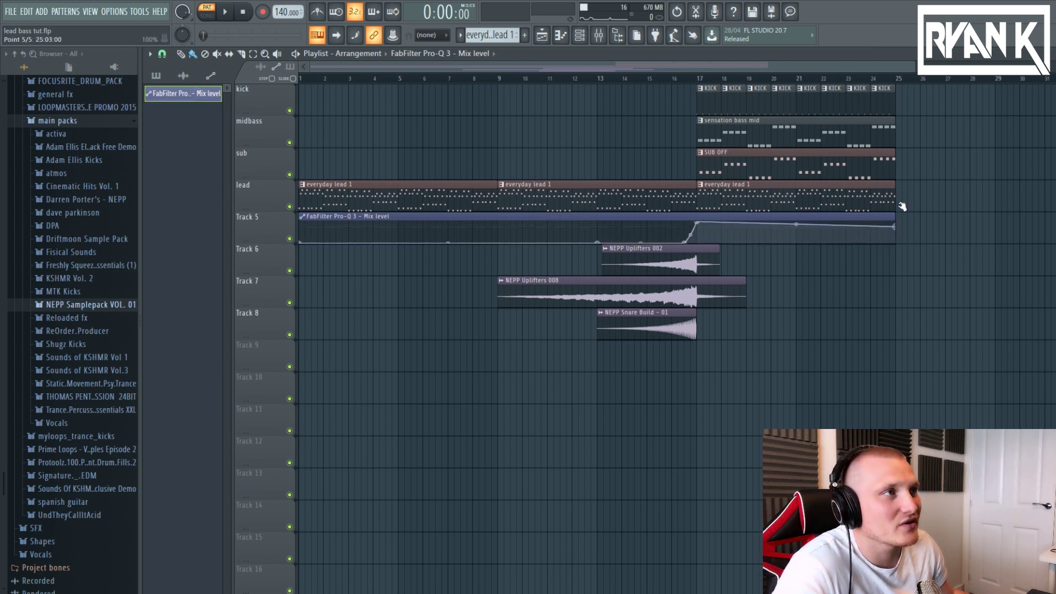
key("space")
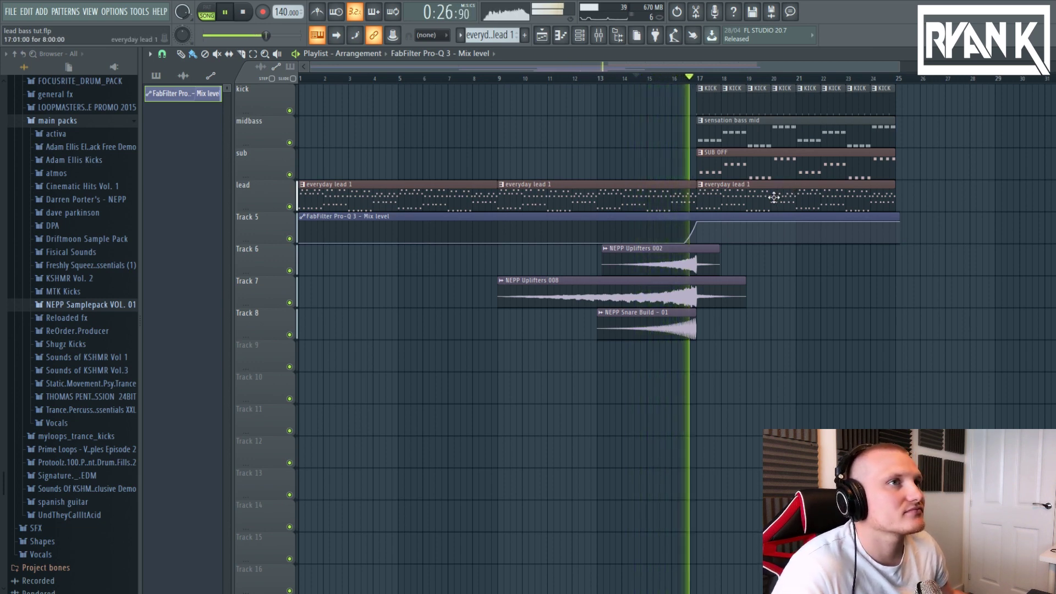
Check mixer levels during playback from around bar 14, then stop and return to the song start
left_click(598, 35)
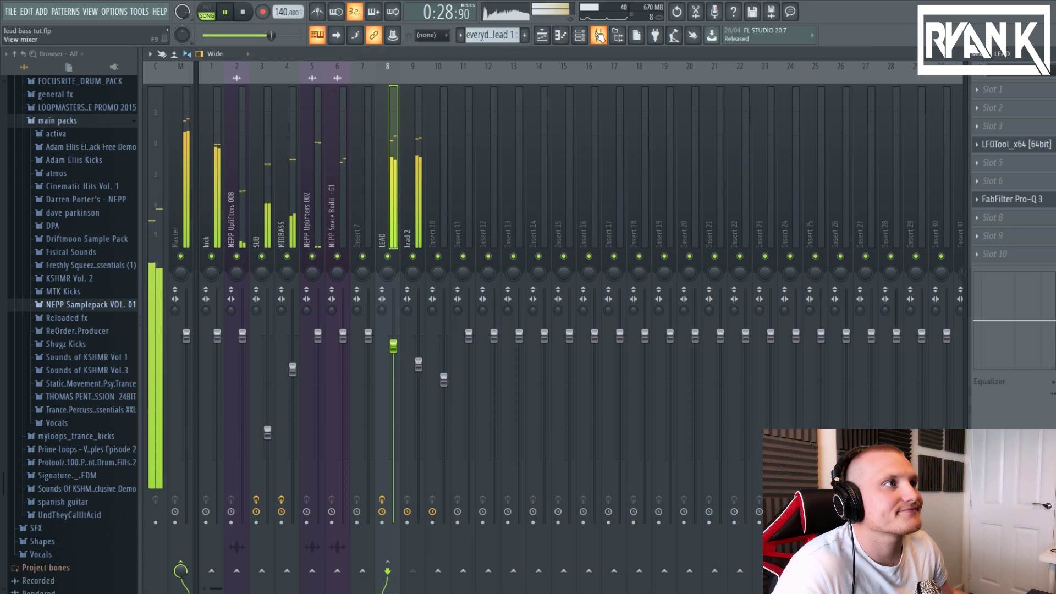
left_click(542, 36)
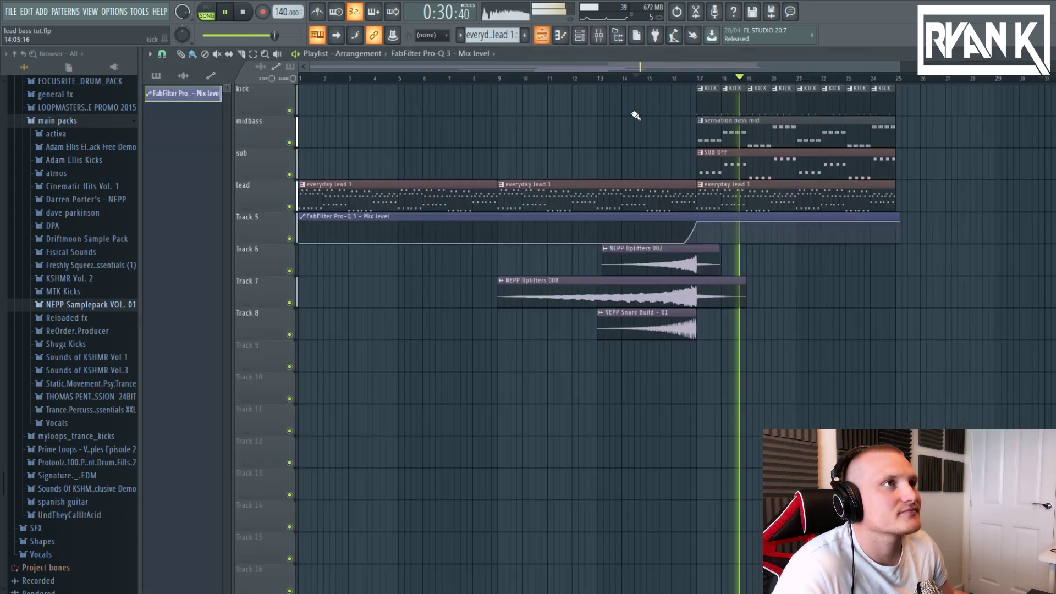
left_click(639, 78)
left_click(599, 35)
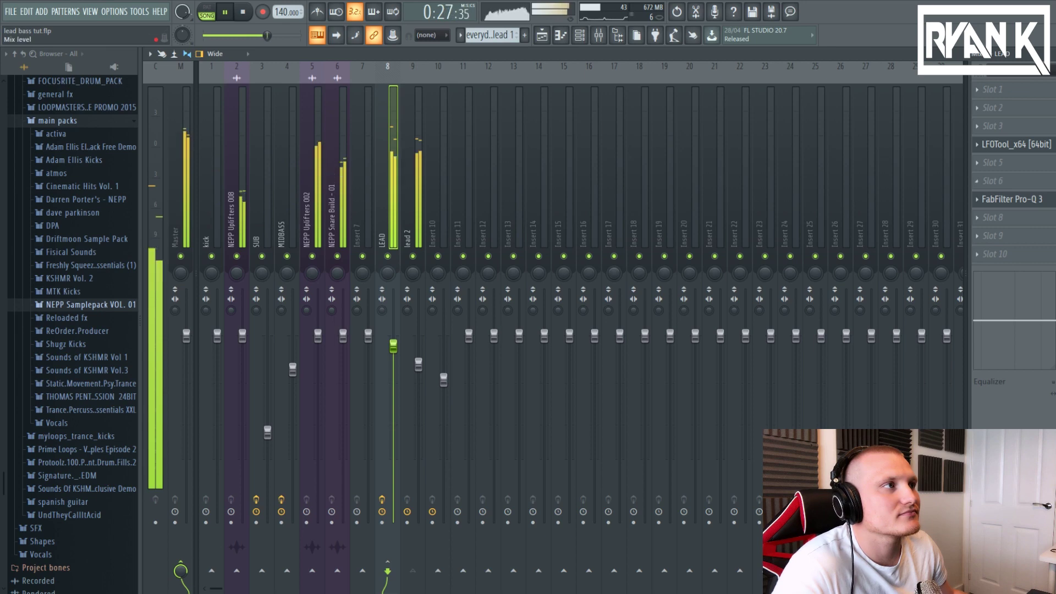
left_click(542, 35)
left_click(244, 12)
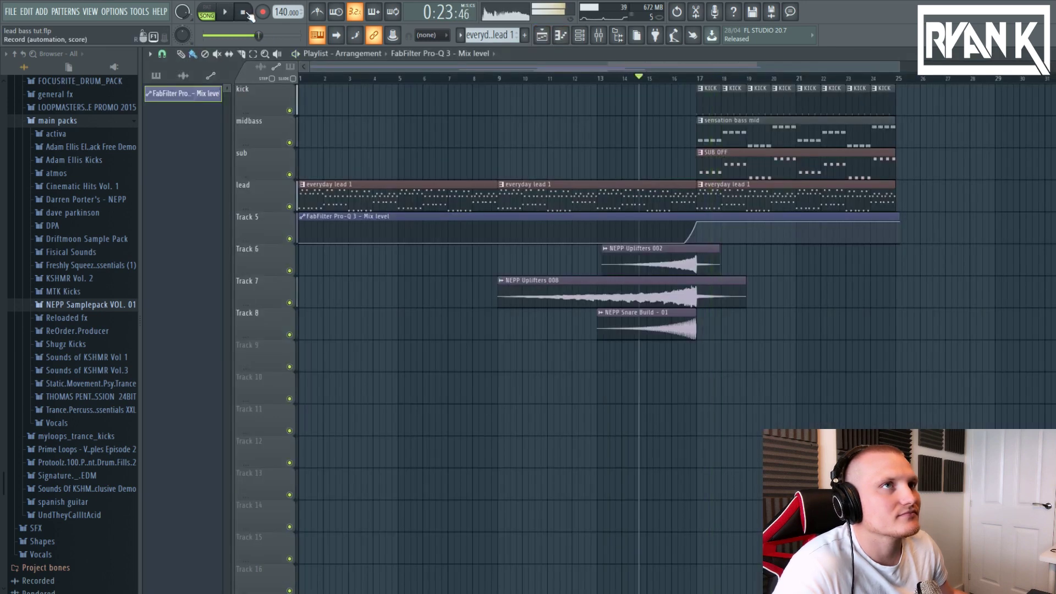
left_click(244, 12)
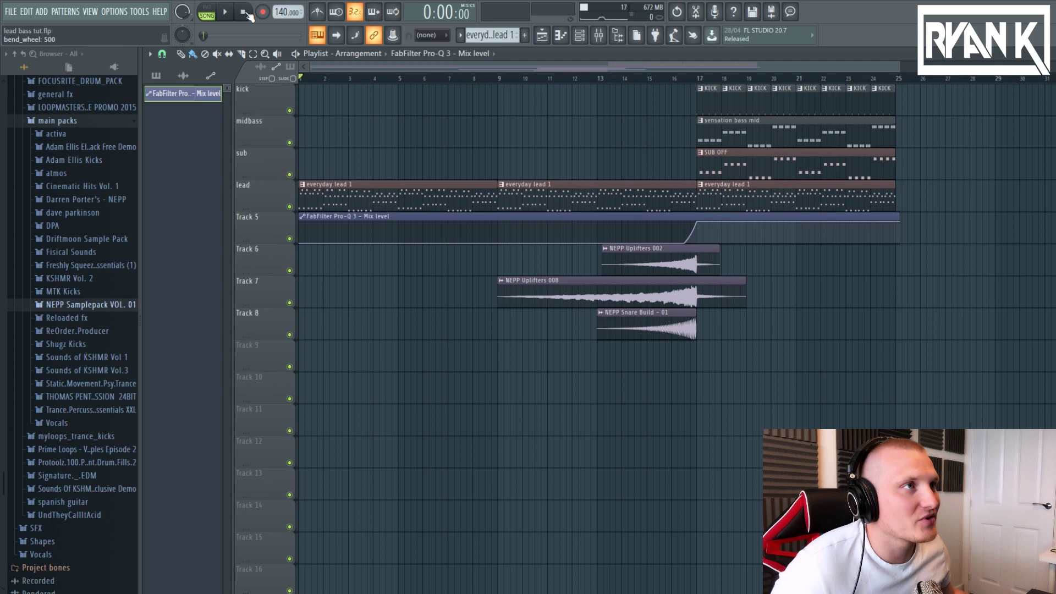
Insert an empty Track 6 into the playlist and bring up the channel rack
right_click(259, 258)
left_click(281, 311)
key("F6")
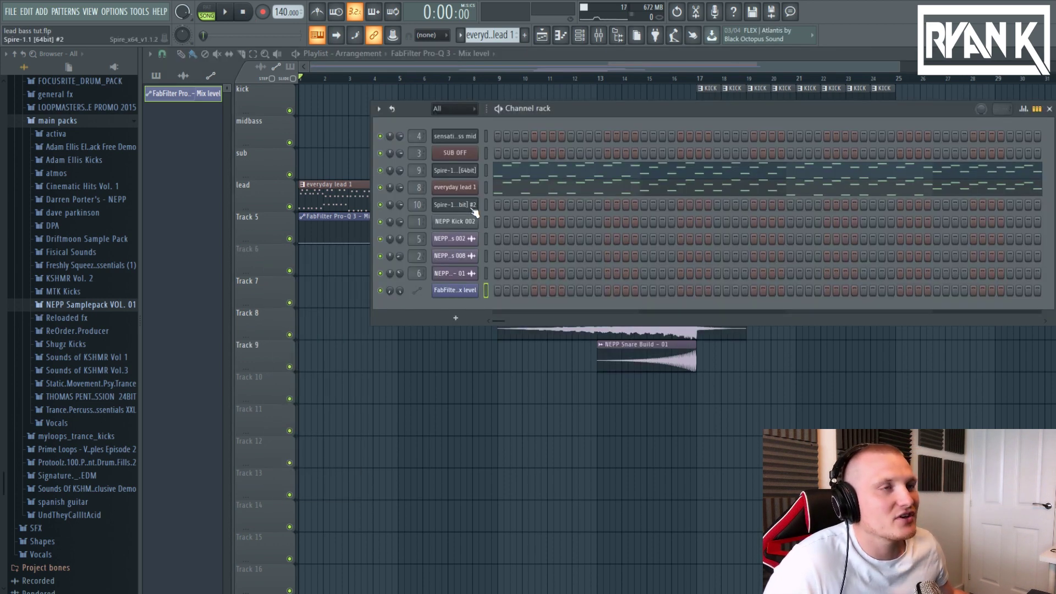
Open the piano roll for the Spire-1.1 #2 channel
left_click(471, 205)
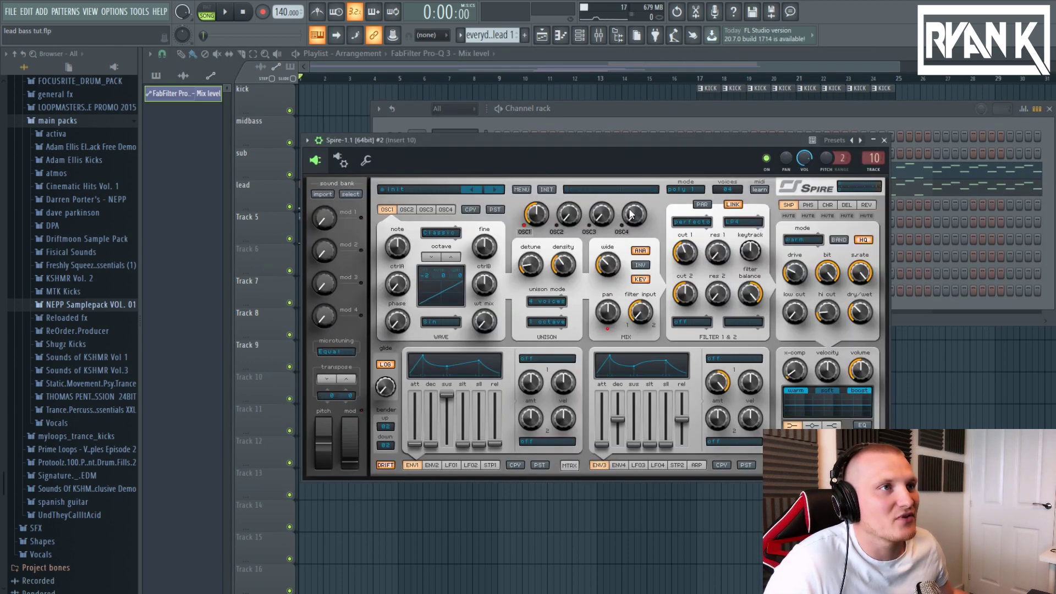
left_click(563, 120)
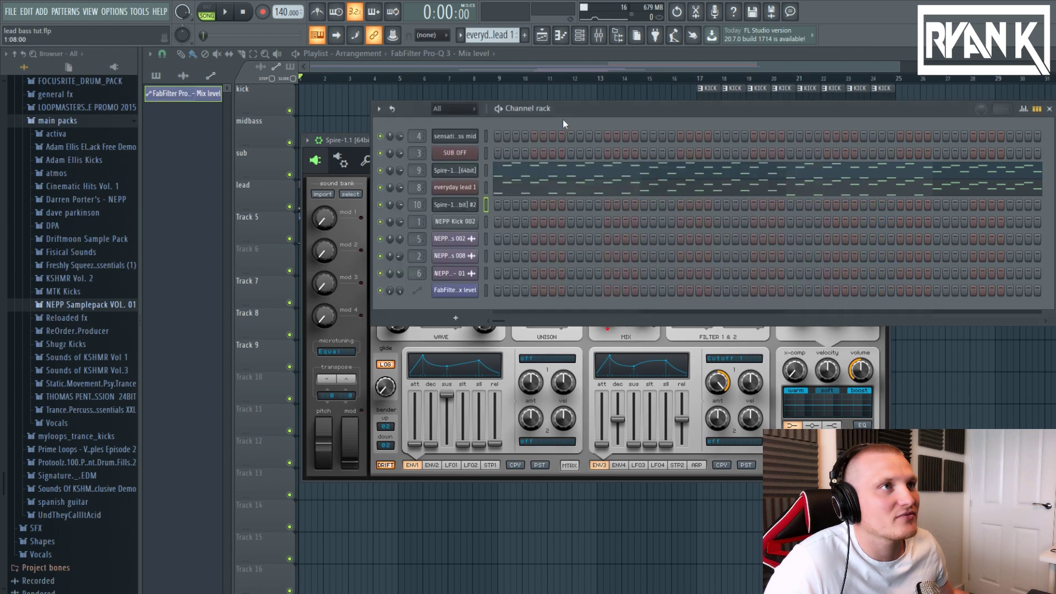
right_click(474, 204)
left_click(490, 206)
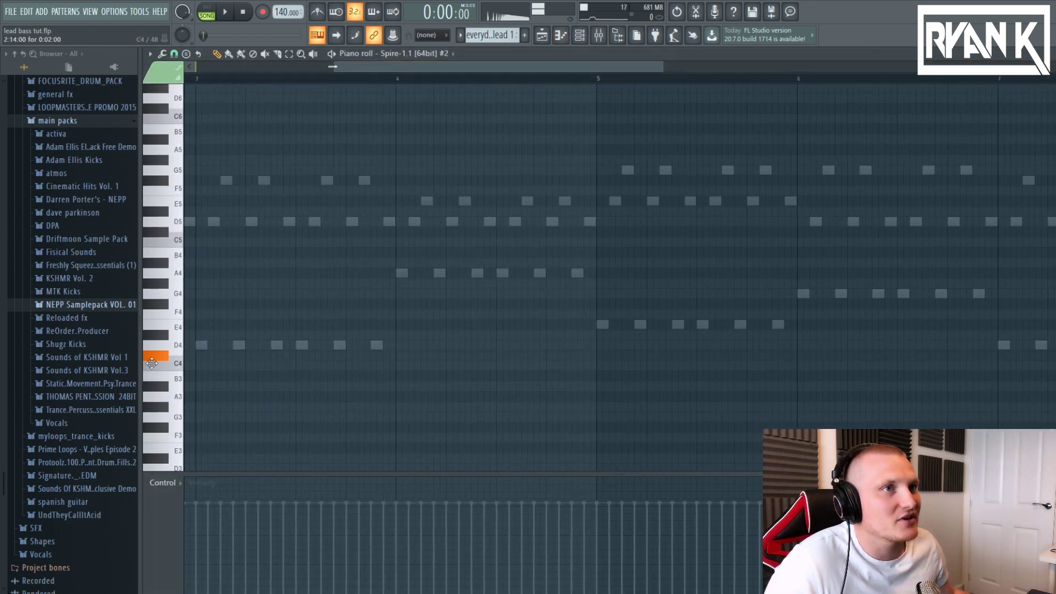
Enter long bar-length notes E4, G4, D4, A4, E4, G4 and play them back
left_click_drag(197, 304, 382, 331)
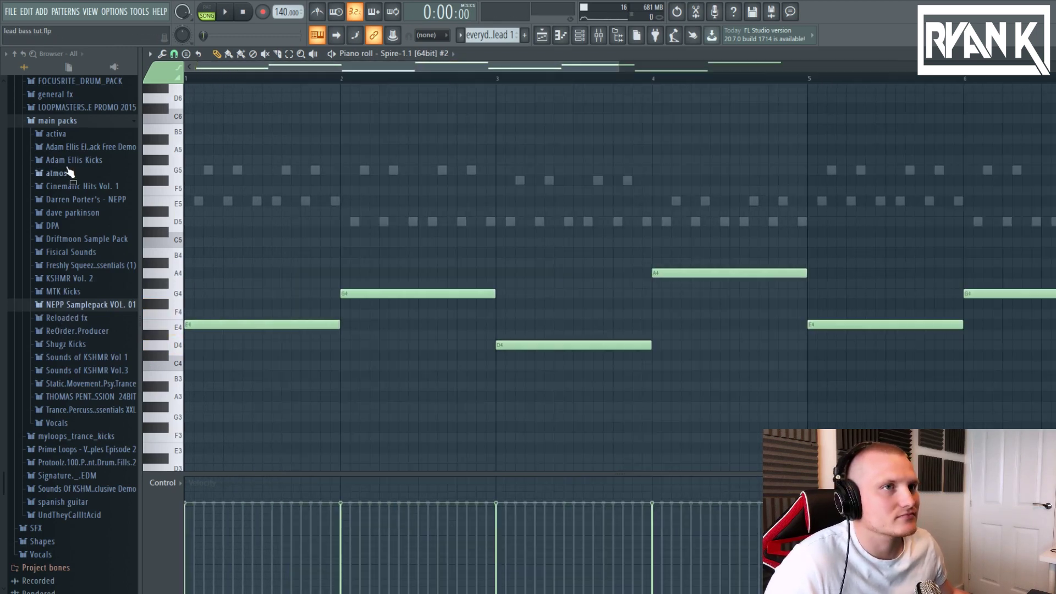
left_click(207, 7)
key("F6")
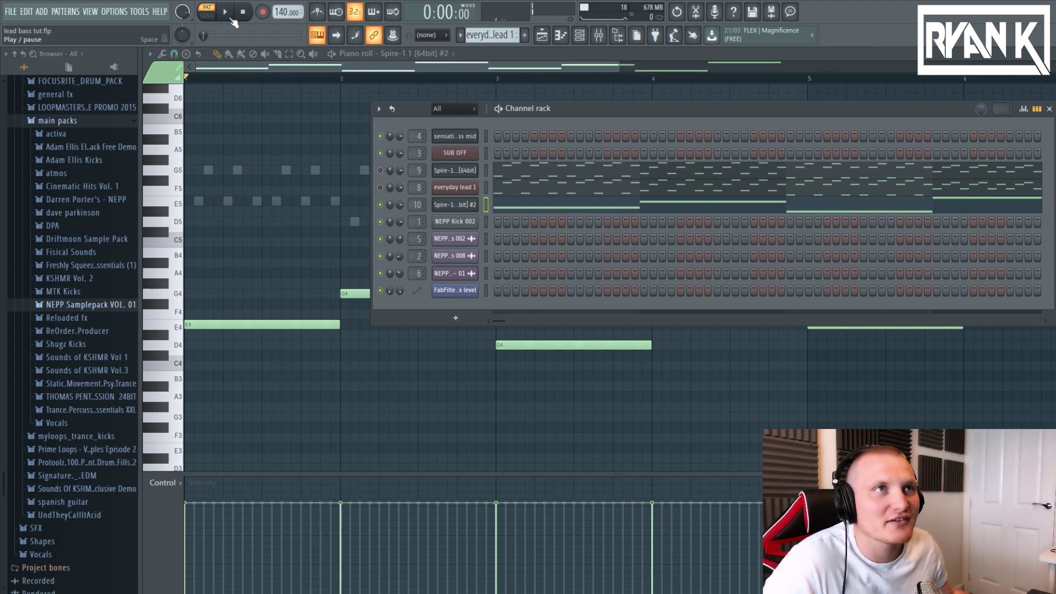
left_click(230, 17)
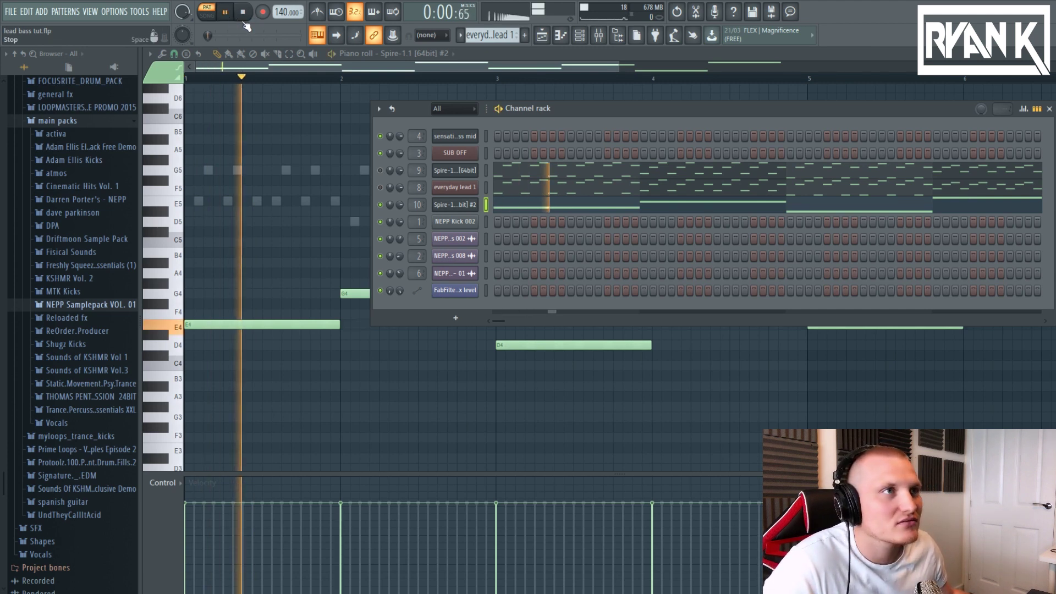
left_click(244, 16)
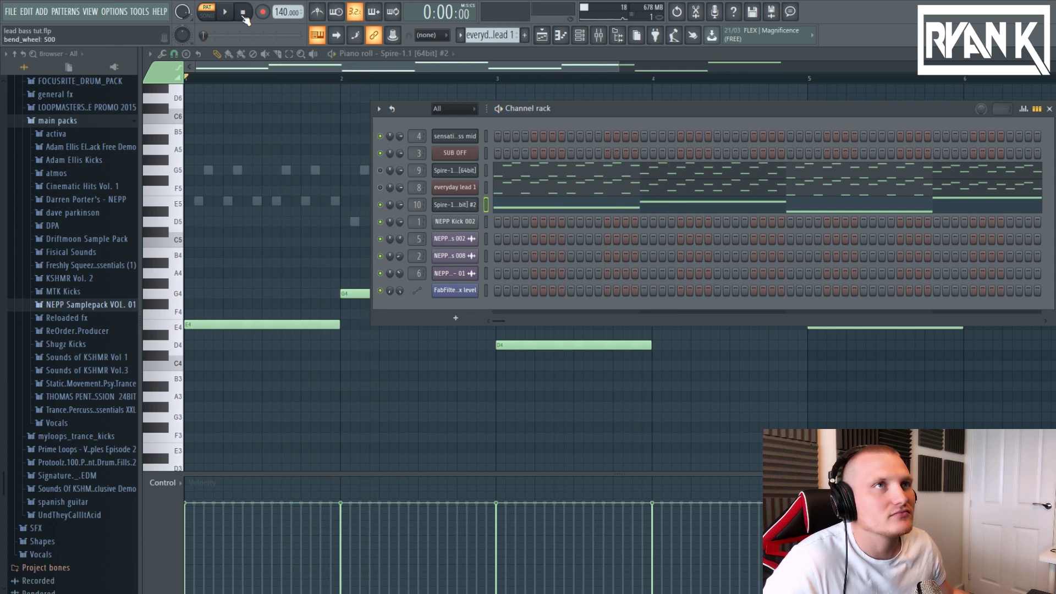
Open Spire #2 and try oscillator 1 at octave -2, settling back on -1 while auditioning
left_click(578, 36)
left_click(468, 207)
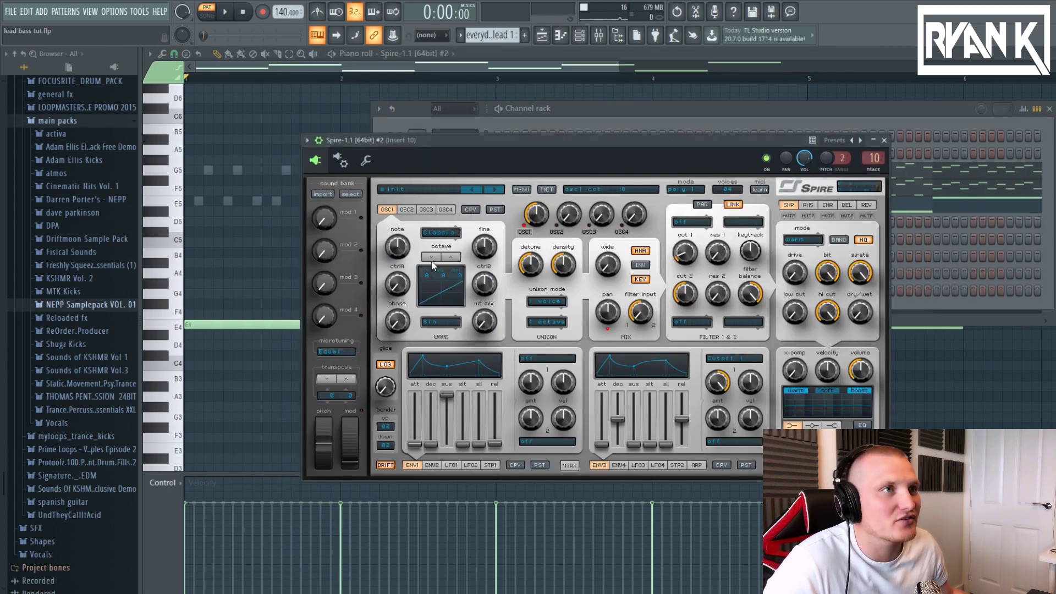
left_click(226, 13)
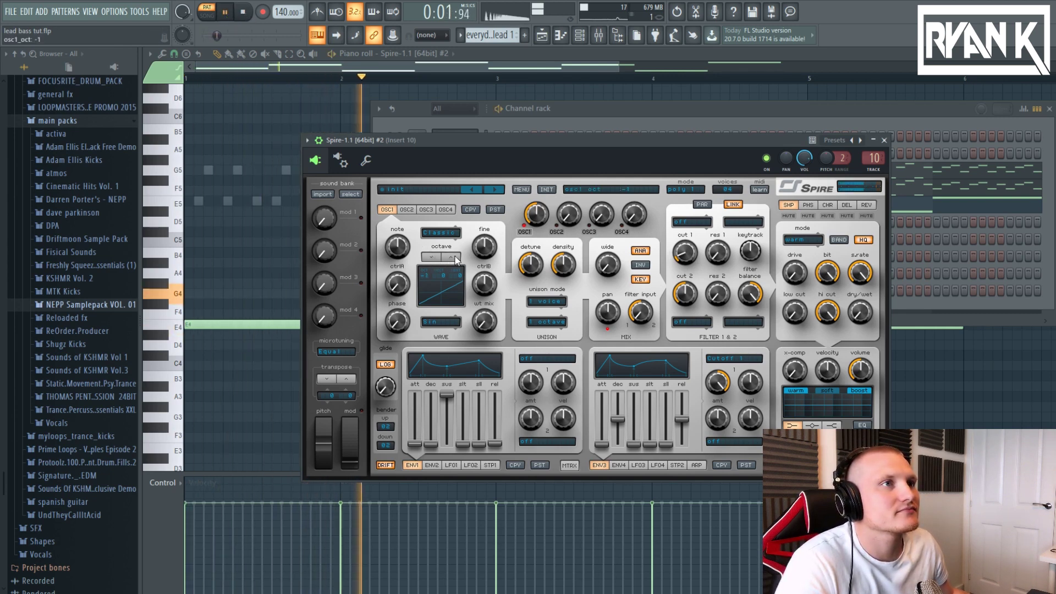
left_click(431, 257)
left_click(243, 12)
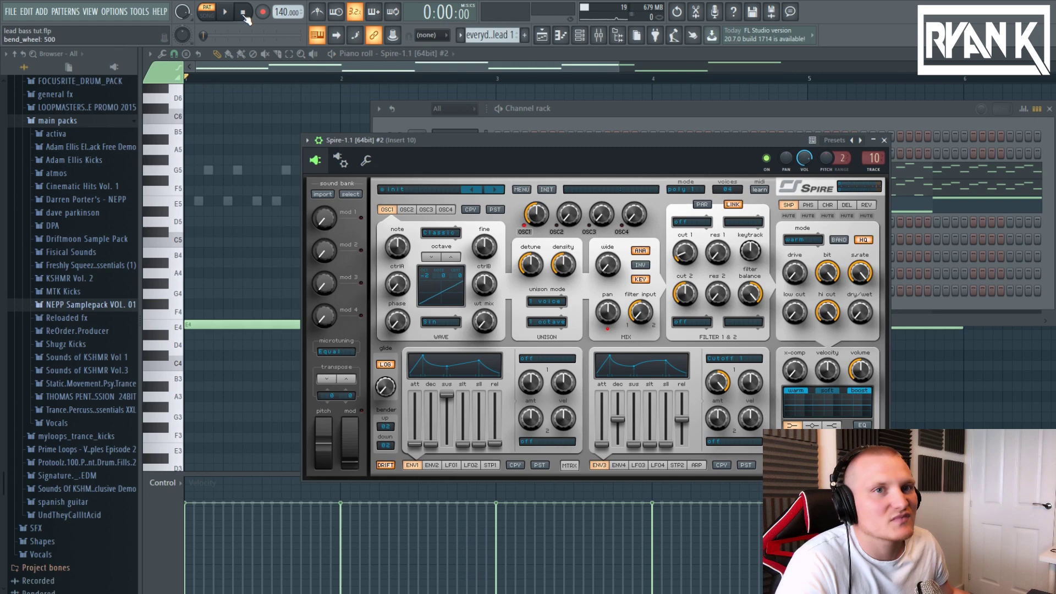
left_click(450, 258)
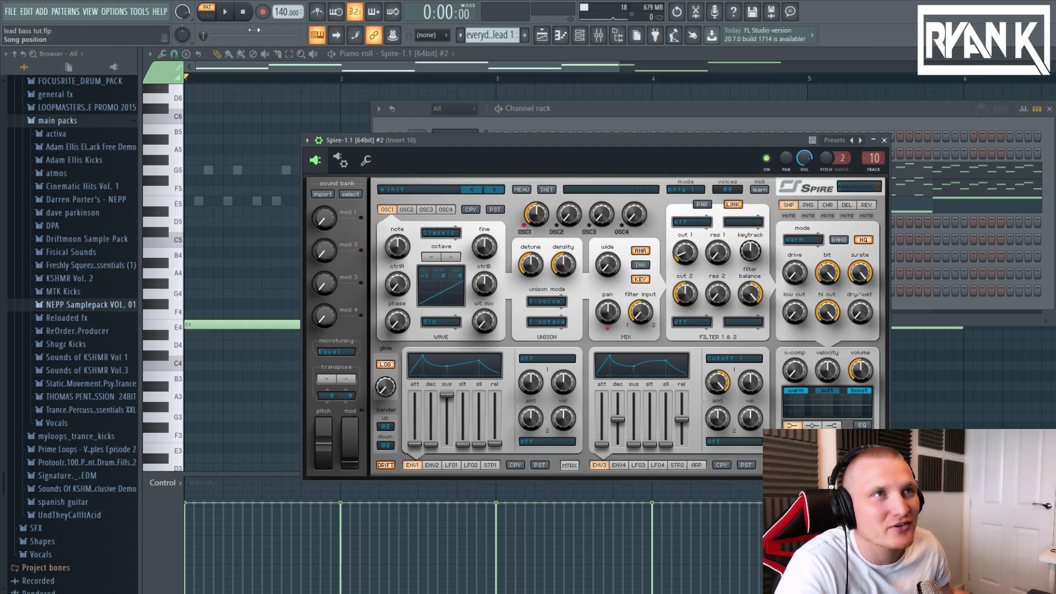
left_click(222, 13)
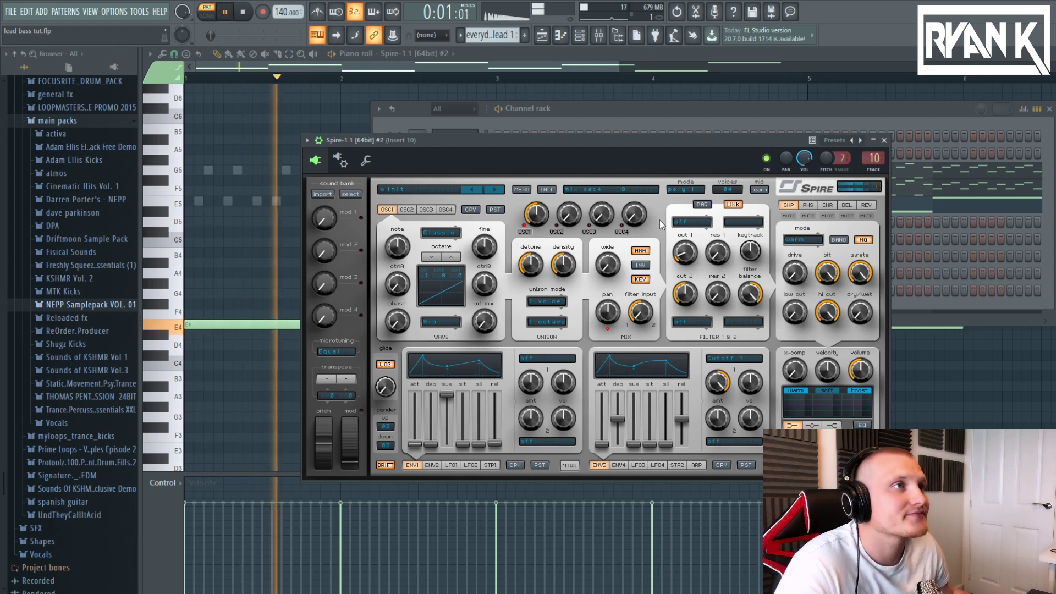
left_click(246, 13)
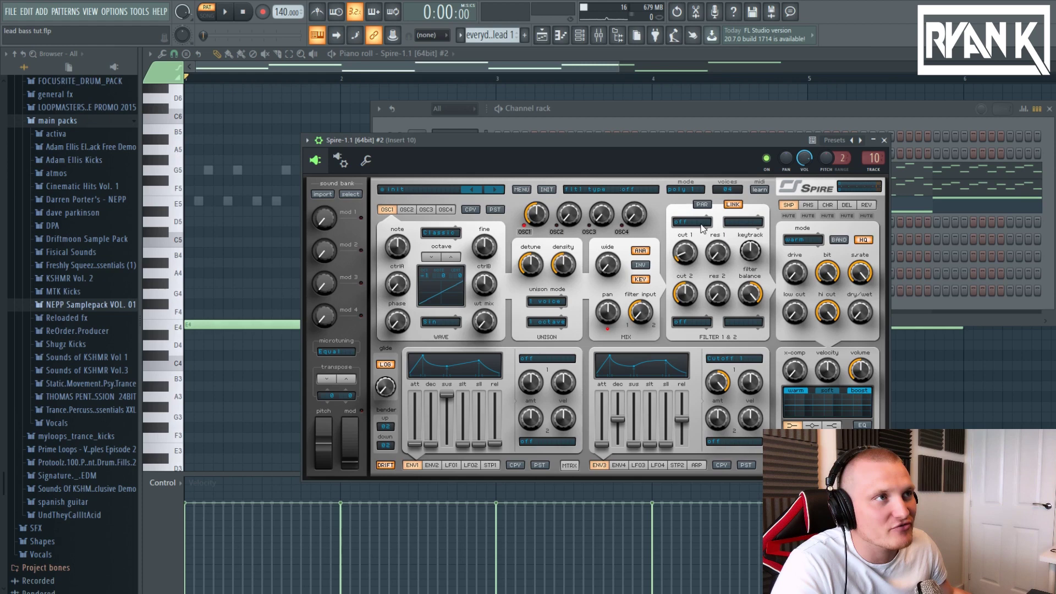
Turn off envelope 3's target and set filter 1 to the Perfecto type
left_click(724, 358)
left_click(717, 361)
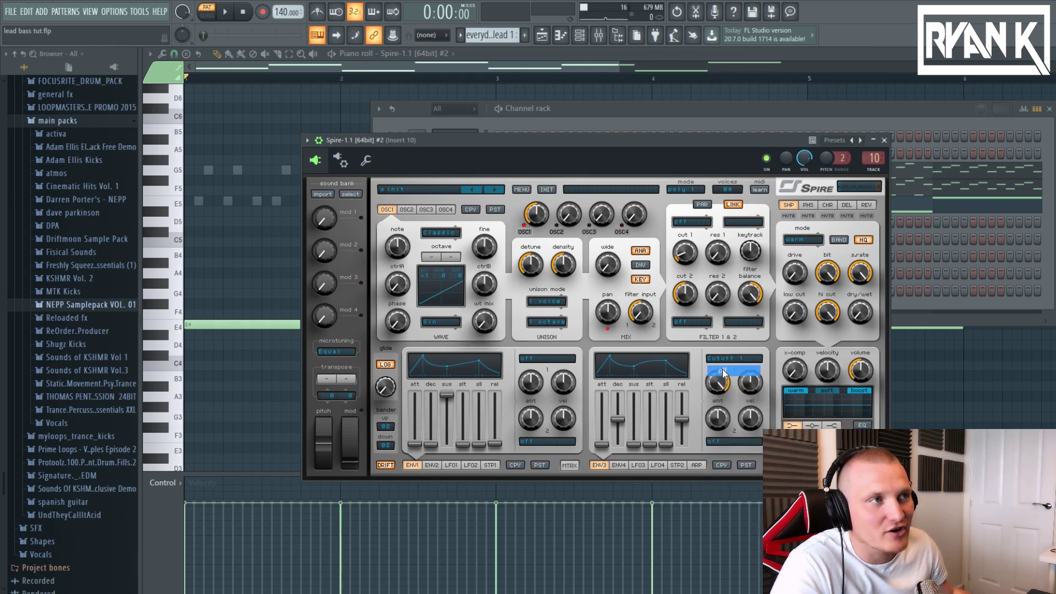
left_click(686, 224)
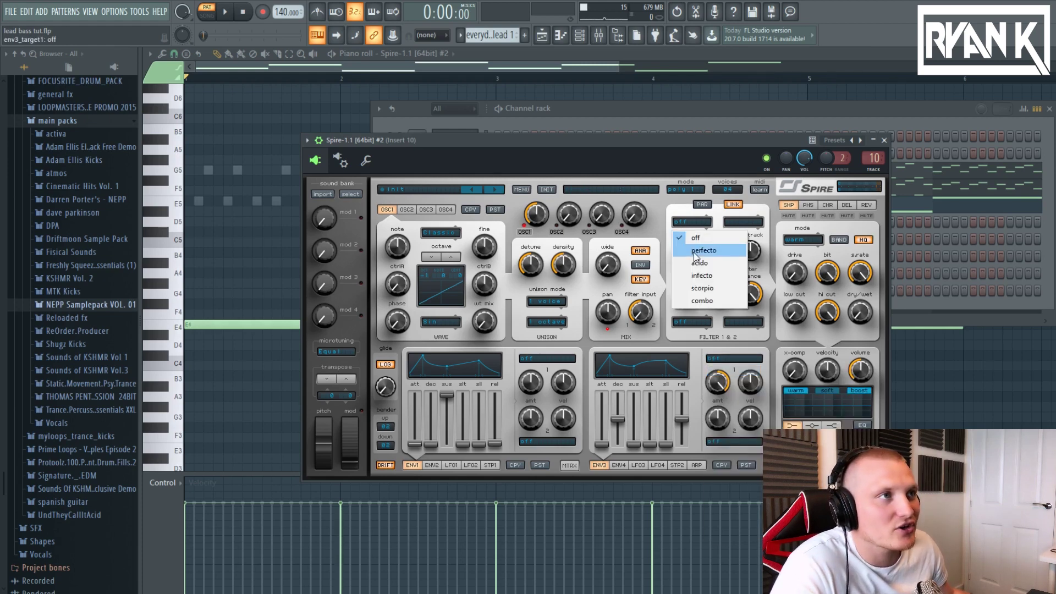
left_click(696, 258)
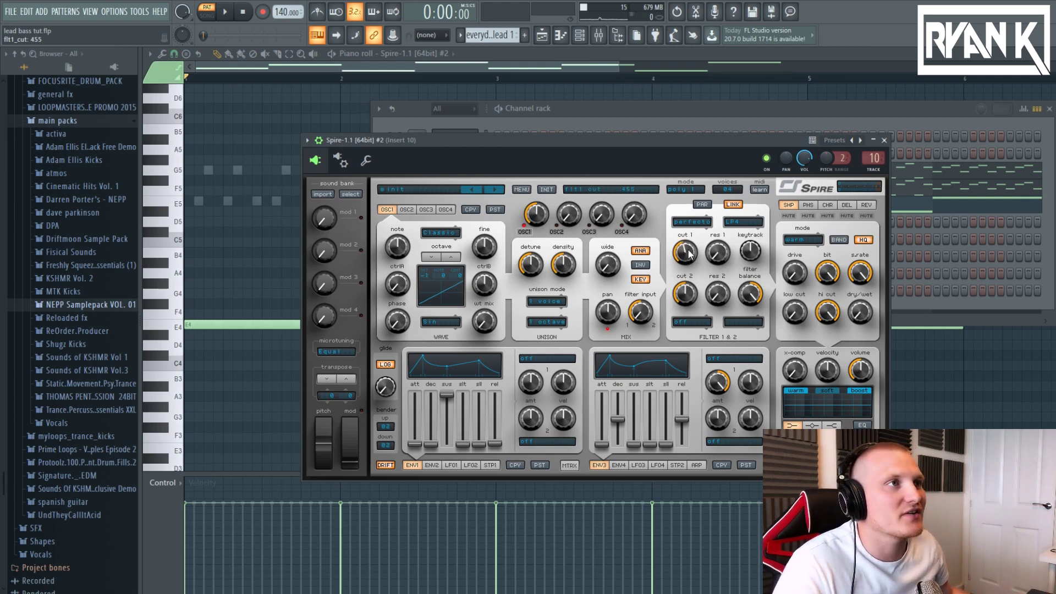
Audition the filtered sub-bass pattern twice, then stop playback
left_click(230, 12)
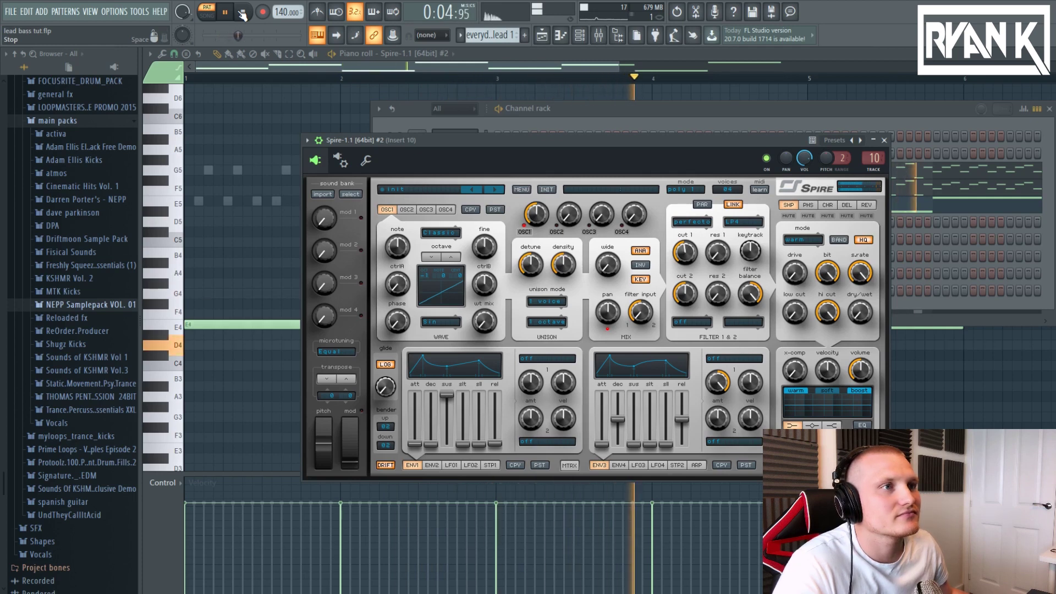
left_click(242, 14)
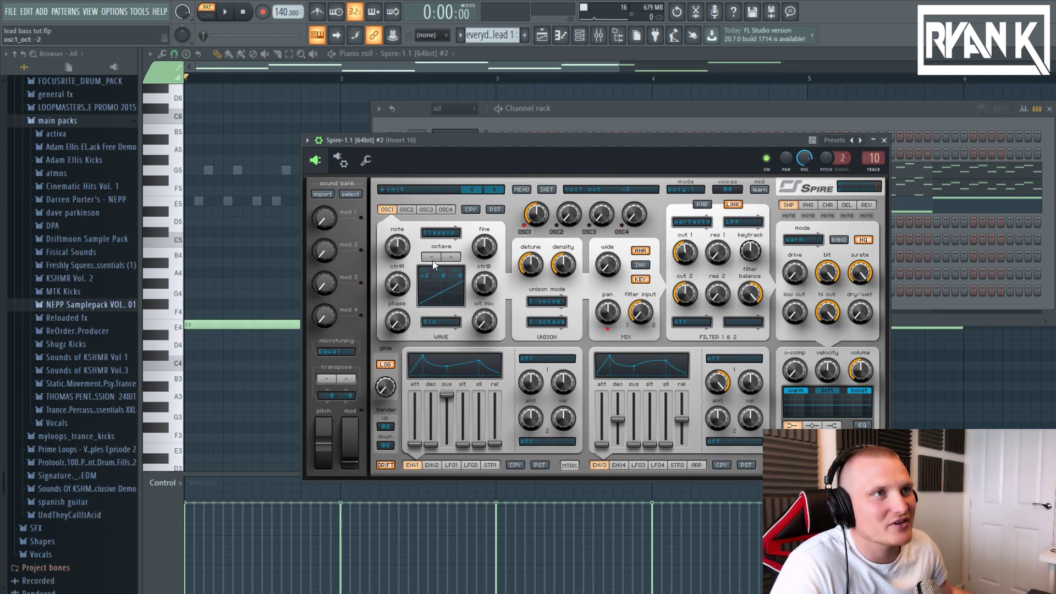
key("space")
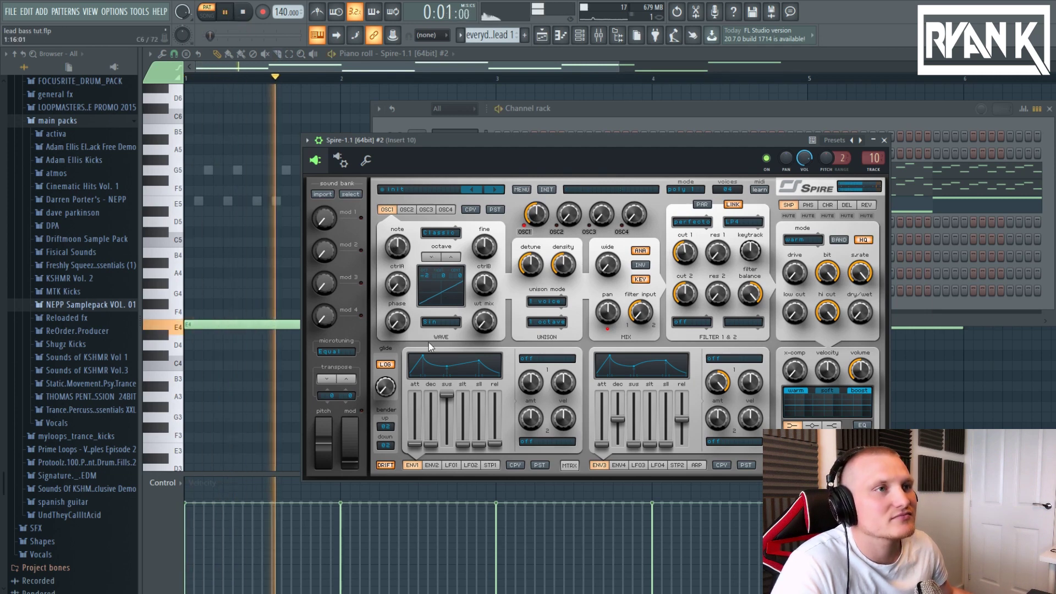
left_click(246, 13)
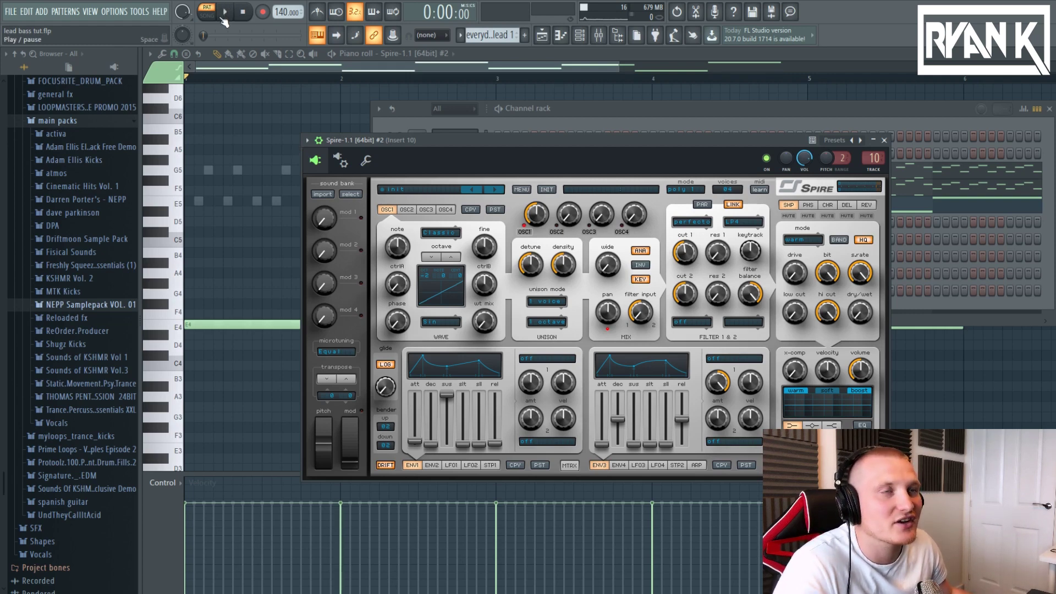
Pull Spire's envelope 1 attack down toward 0 while the sub pattern plays, then stop
left_click(223, 17)
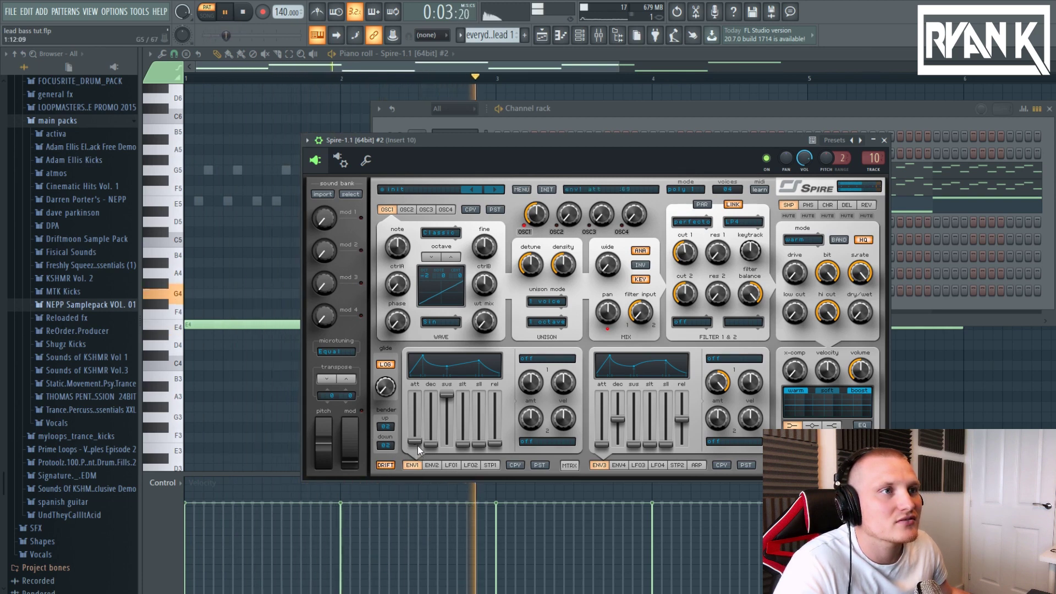
left_click_drag(490, 448, 502, 442)
left_click_drag(416, 440, 418, 444)
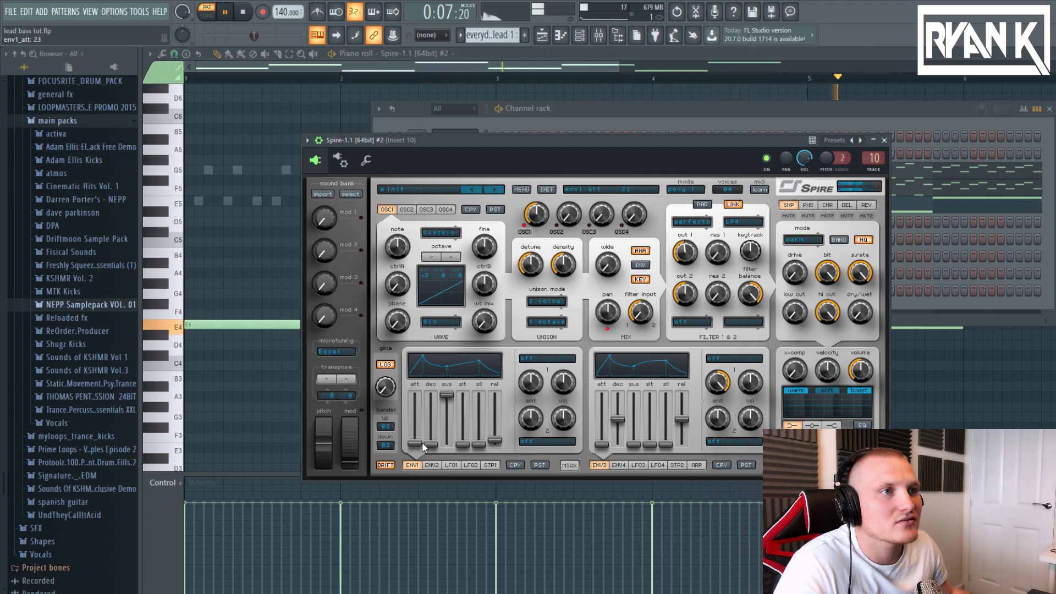
left_click(244, 12)
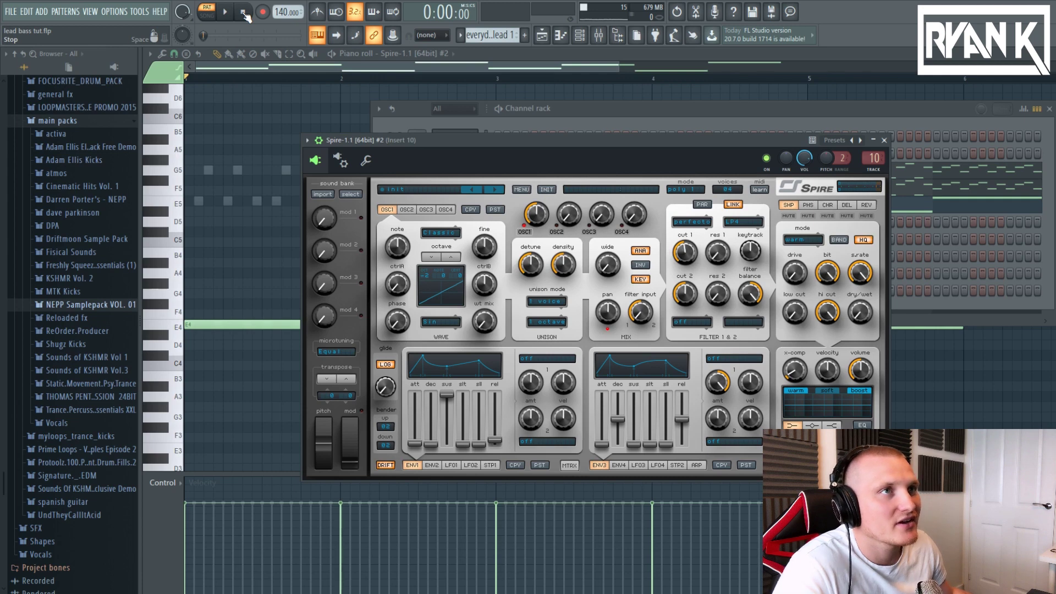
Turn Spire's shaper Drive down to 35 during playback and compare it with SHP MUTE on and off
left_click(227, 13)
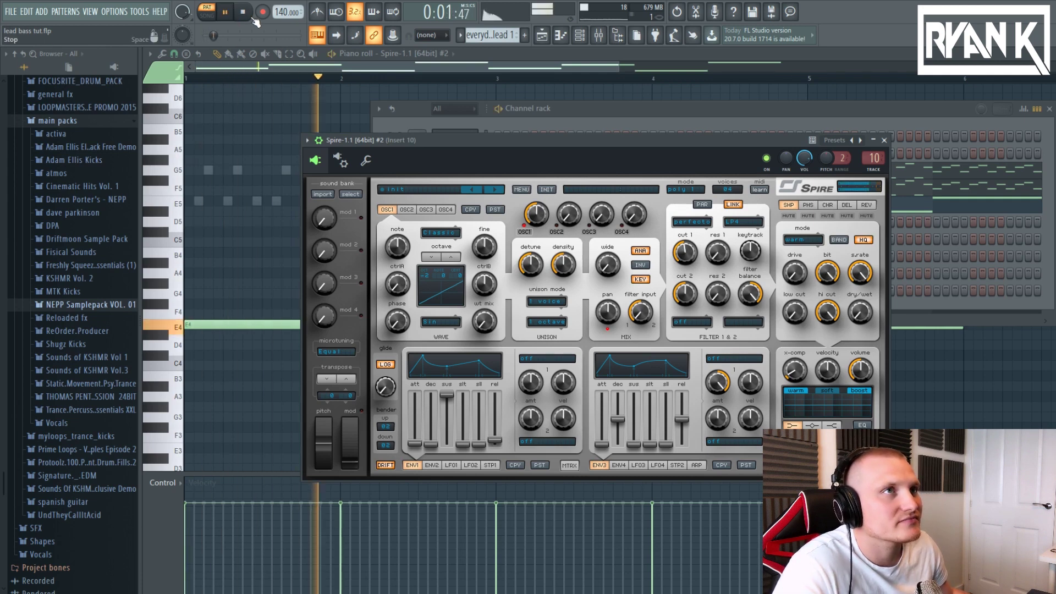
key("space")
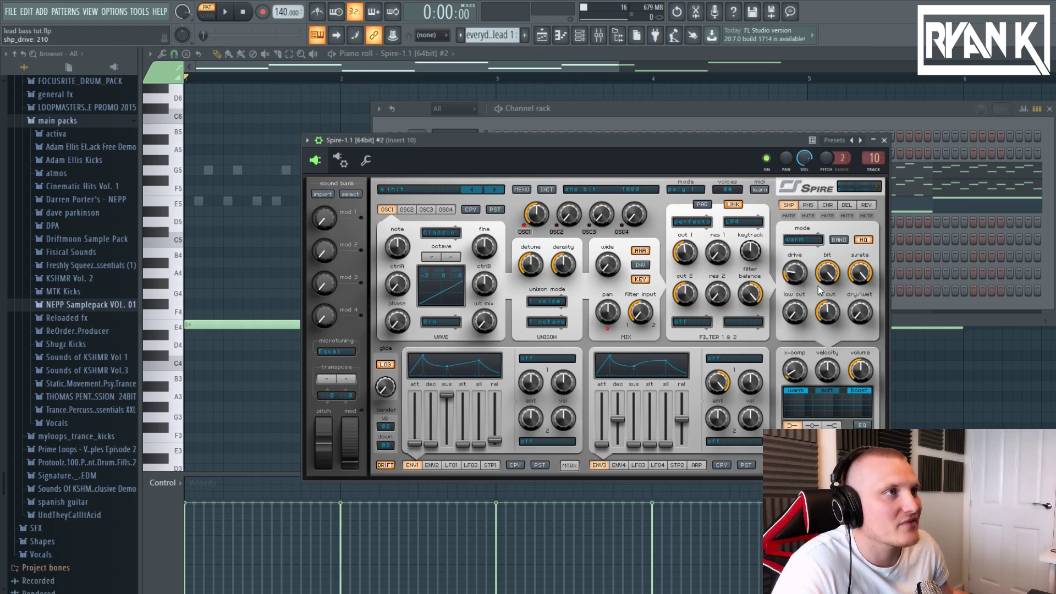
key("space")
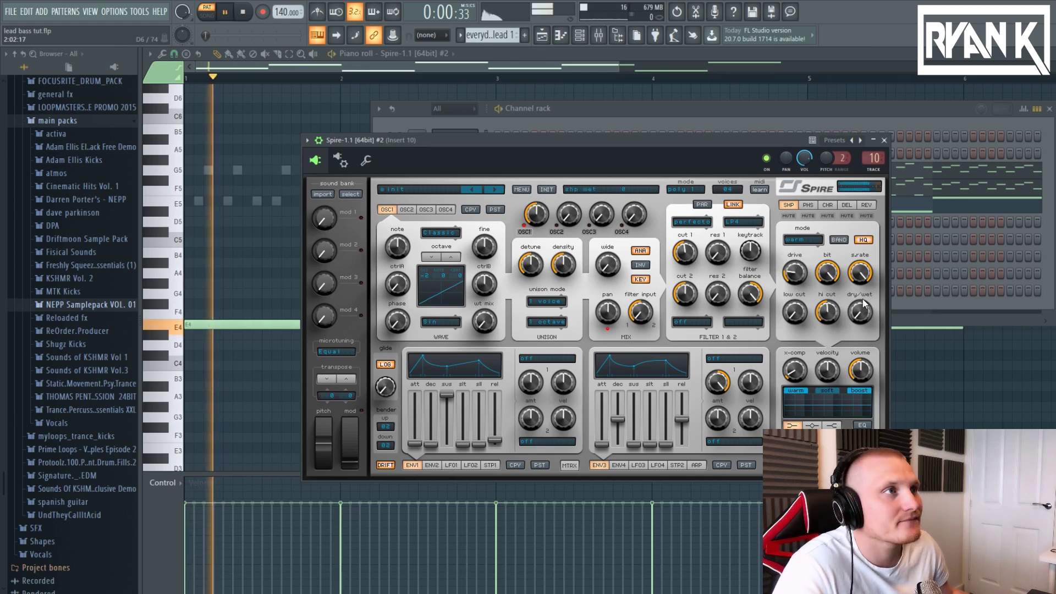
left_click_drag(804, 268, 857, 334)
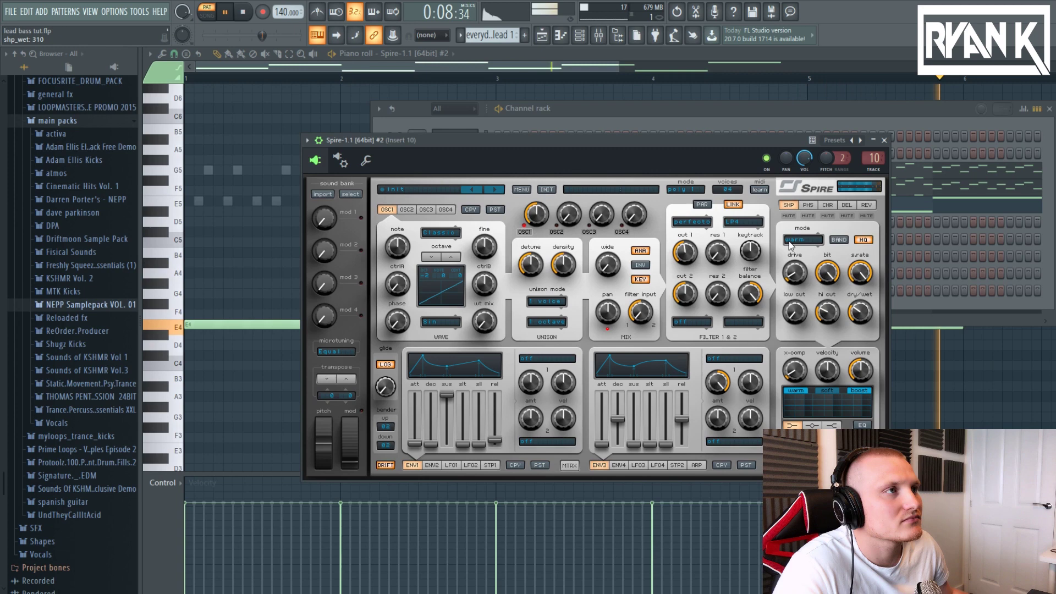
left_click(789, 216)
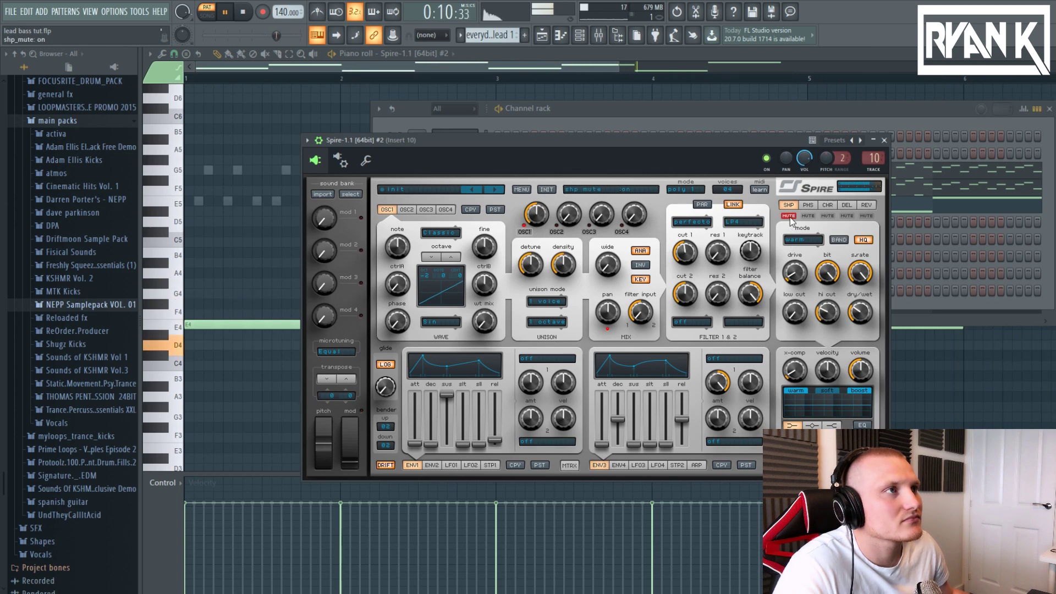
left_click(790, 217)
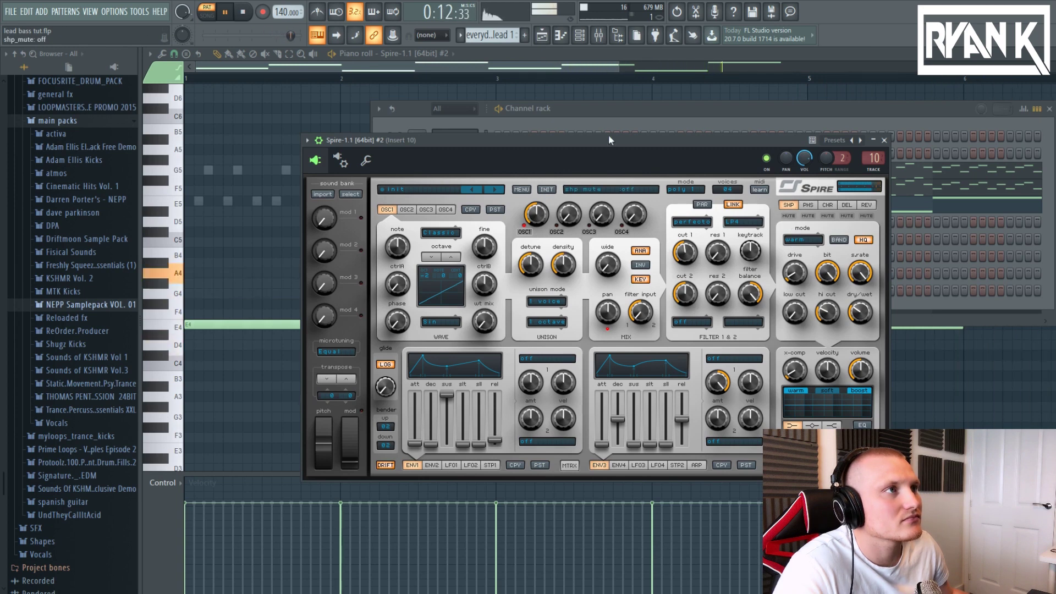
left_click(246, 14)
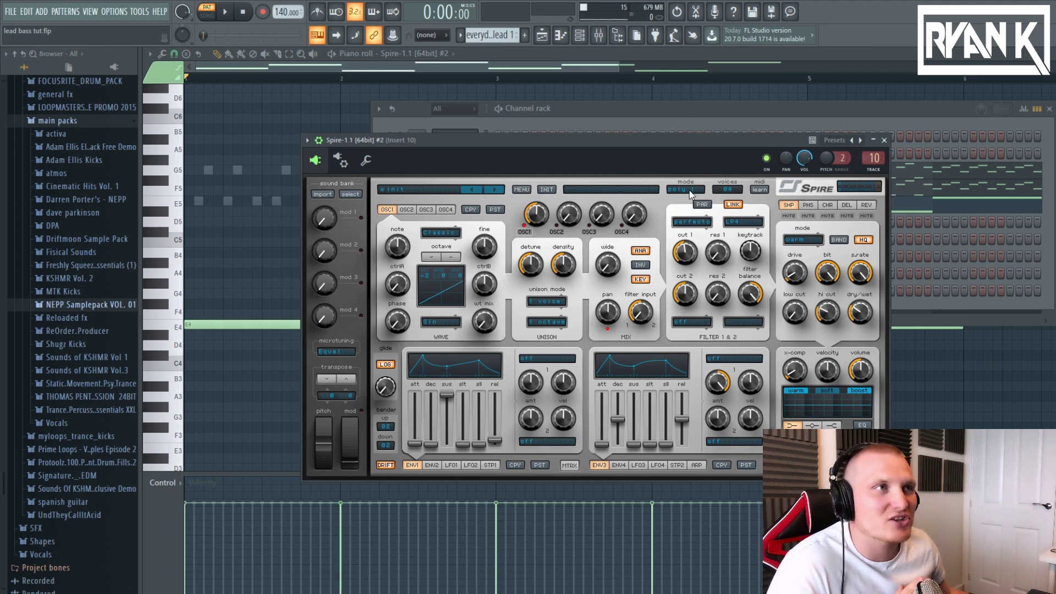
Audition the sub in mono 1 voice mode, then switch it back to poly 1
left_click(690, 192)
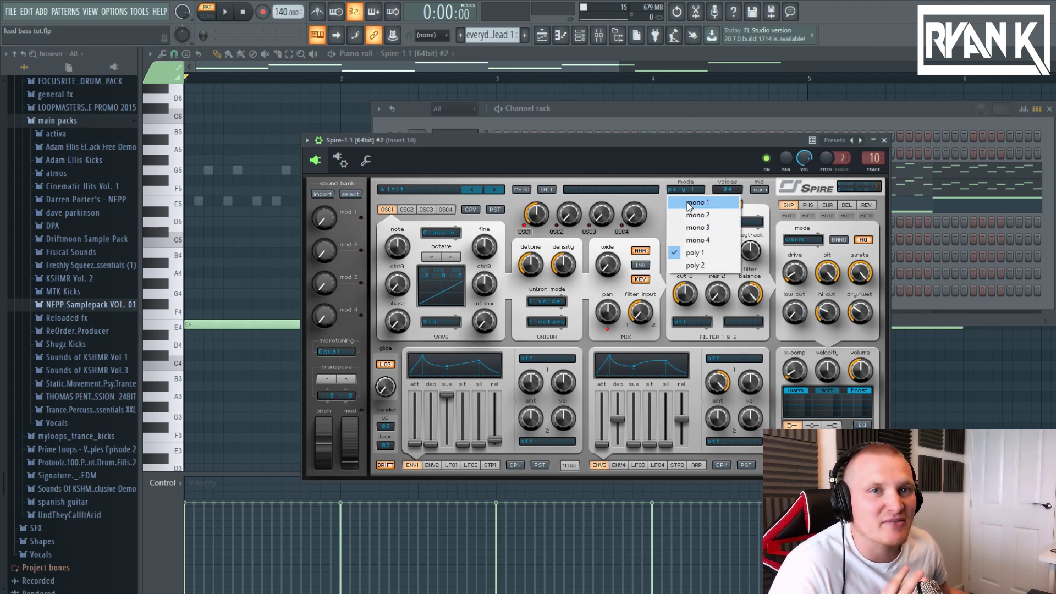
left_click(688, 204)
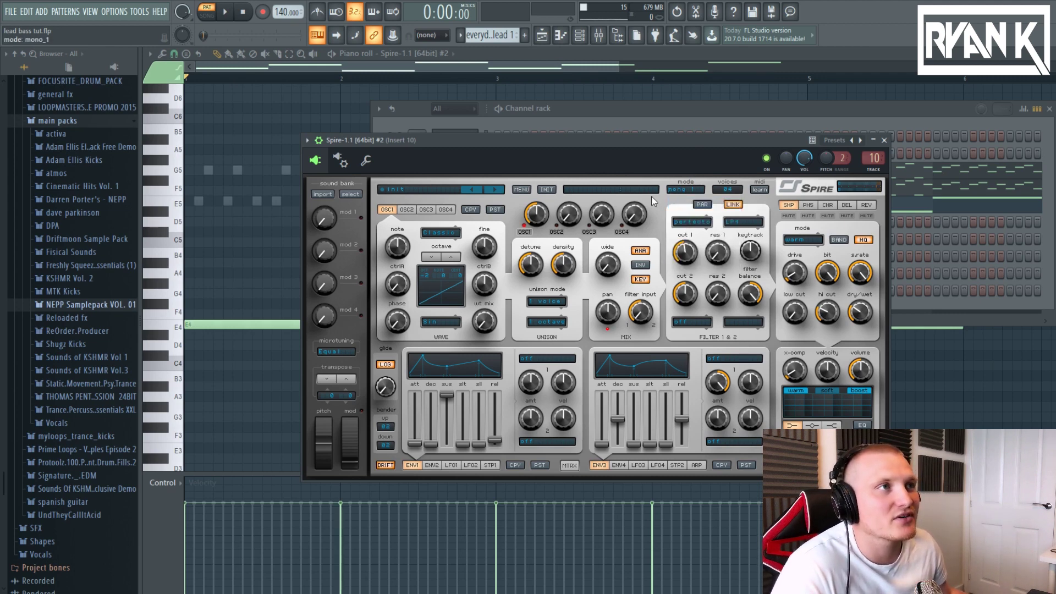
left_click(234, 11)
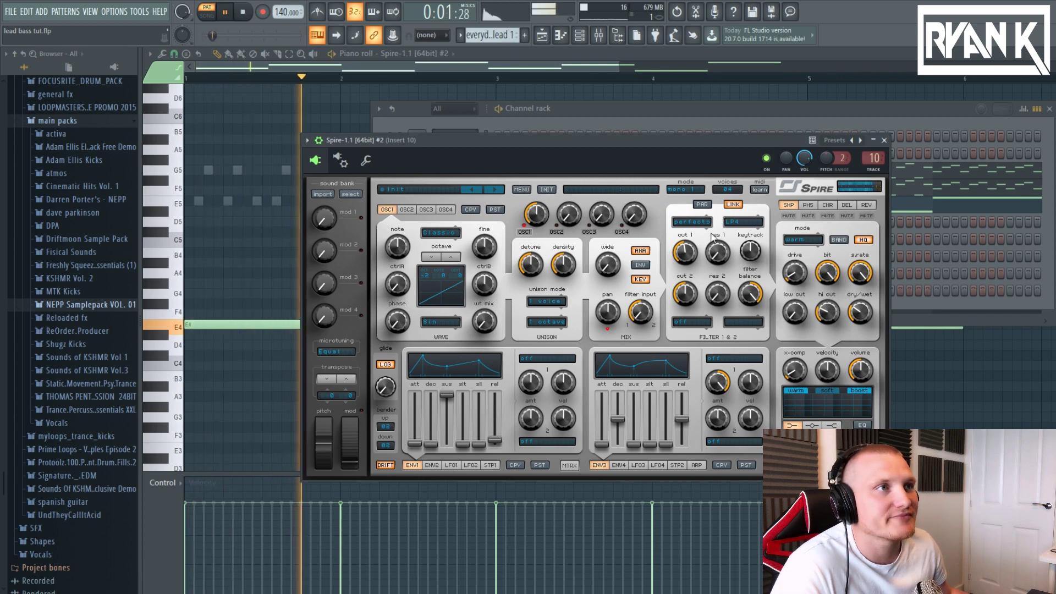
key("space")
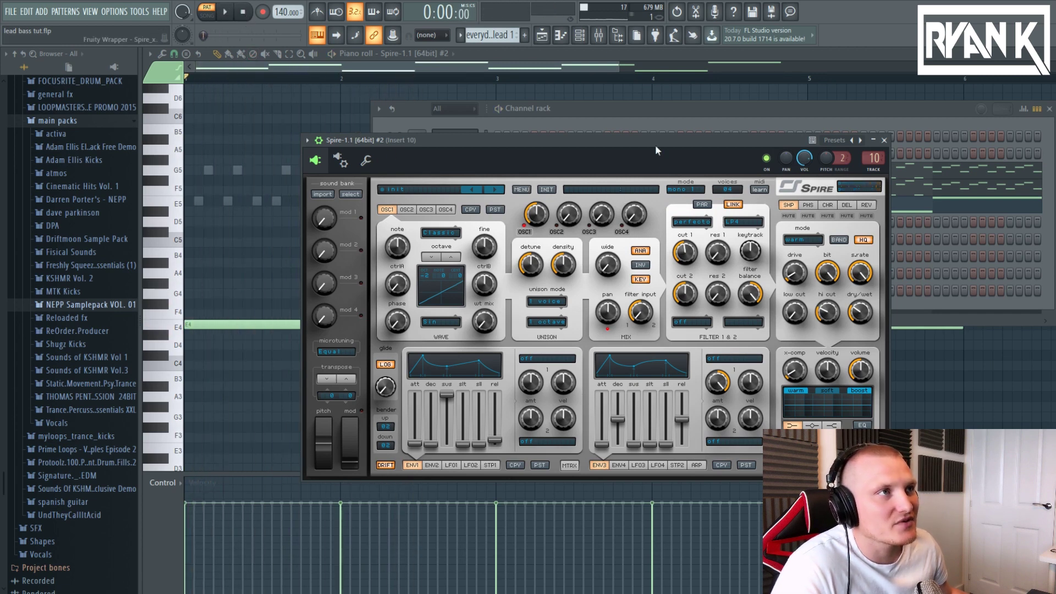
left_click(685, 189)
left_click(694, 253)
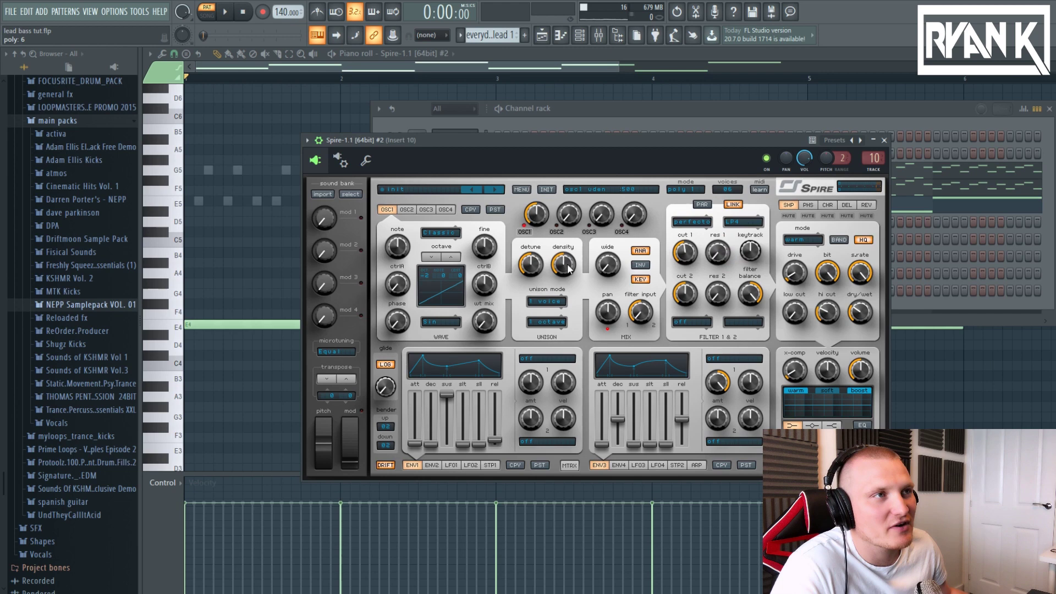
Set the oscillator unison to 4 voices, play the pattern, and bring up the mixer
left_click(552, 304)
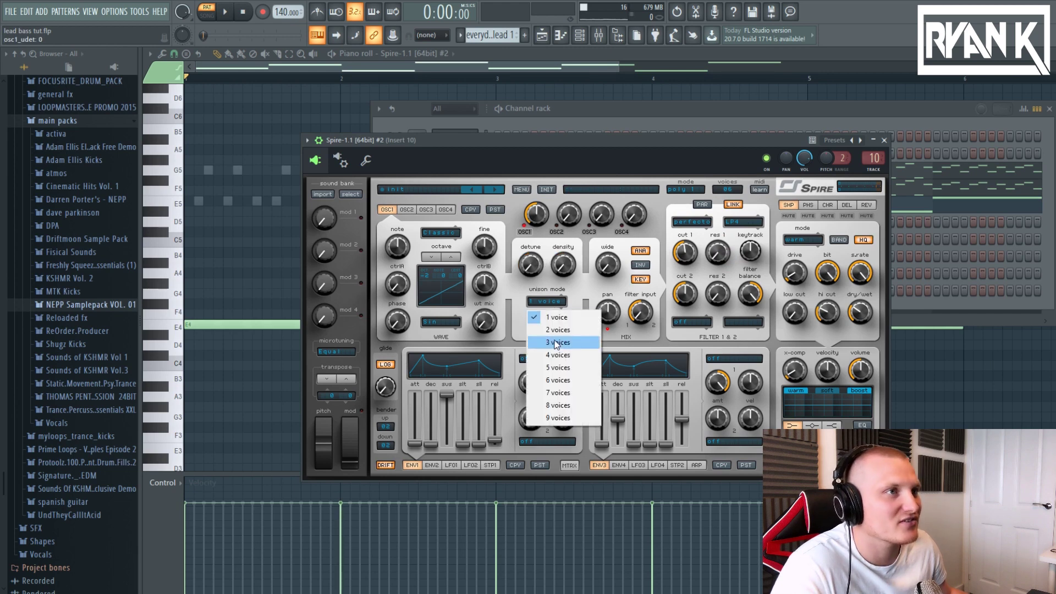
left_click(557, 355)
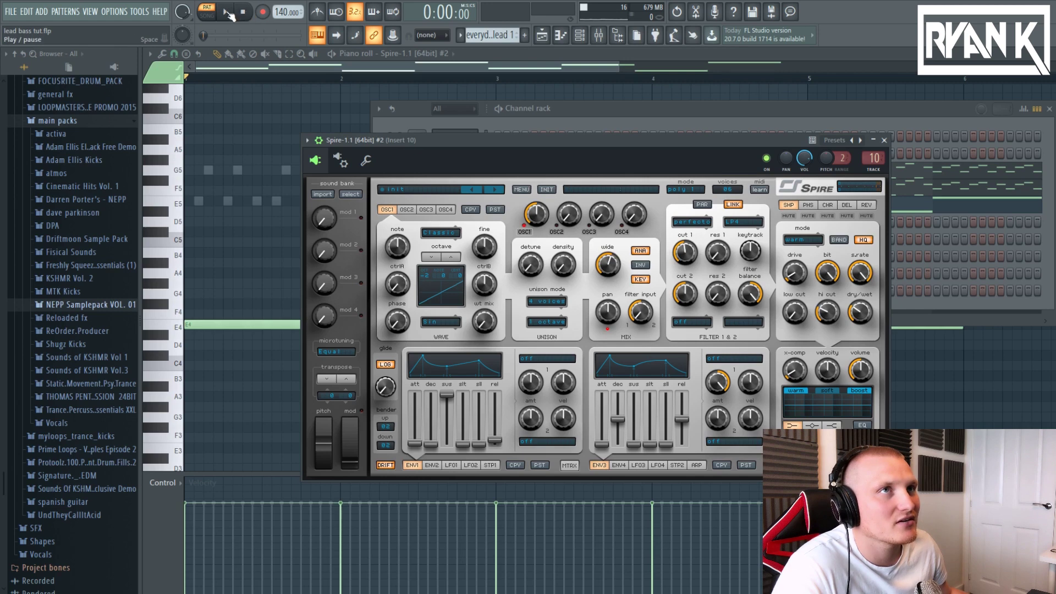
left_click(228, 13)
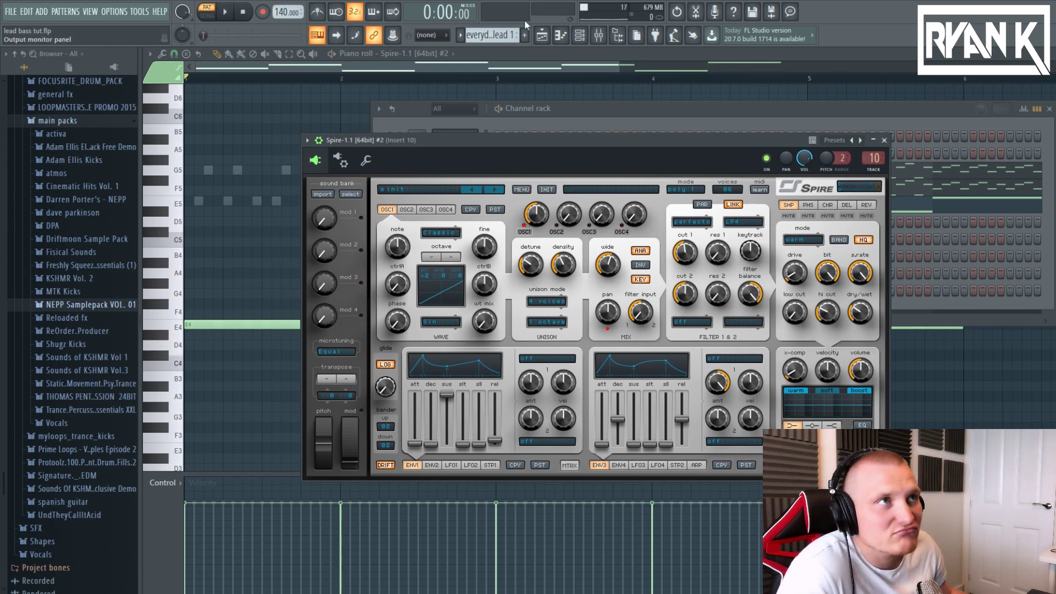
left_click(599, 36)
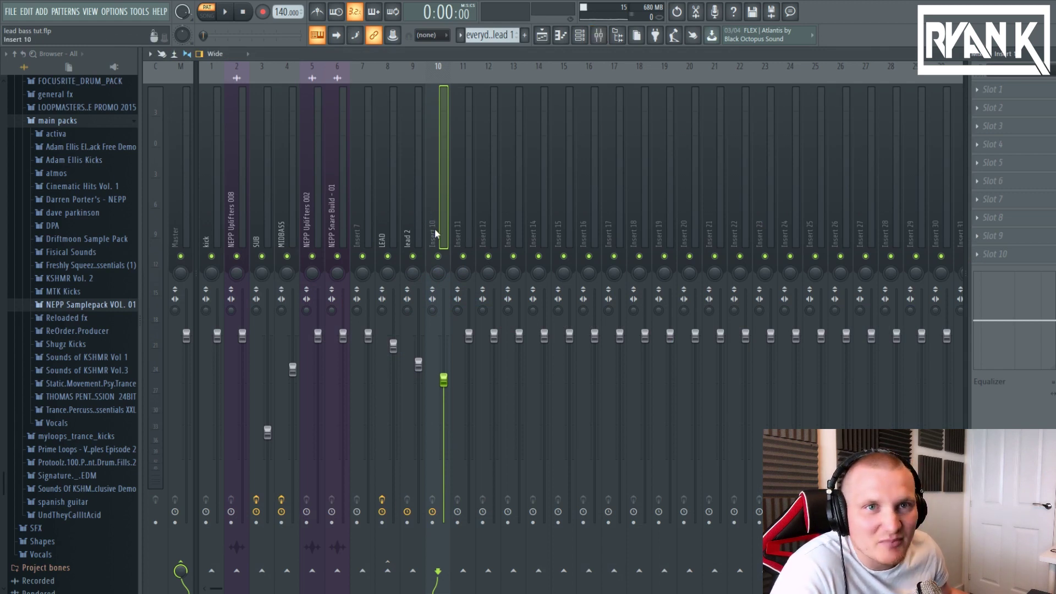
Load FabFilter Pro-Q 2 into effect slot 3 of Insert 10
left_click(979, 129)
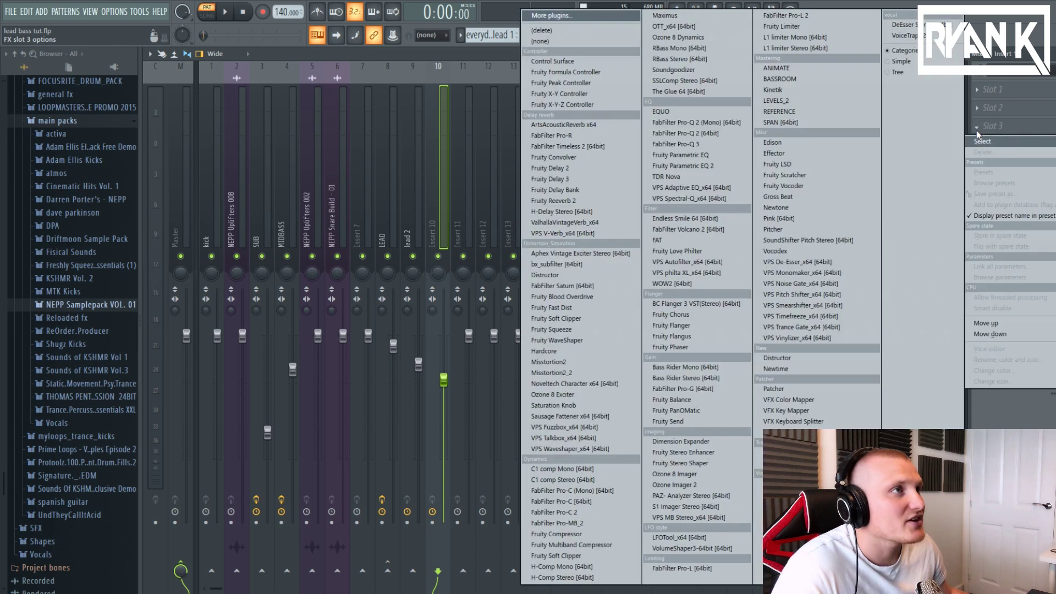
left_click(709, 137)
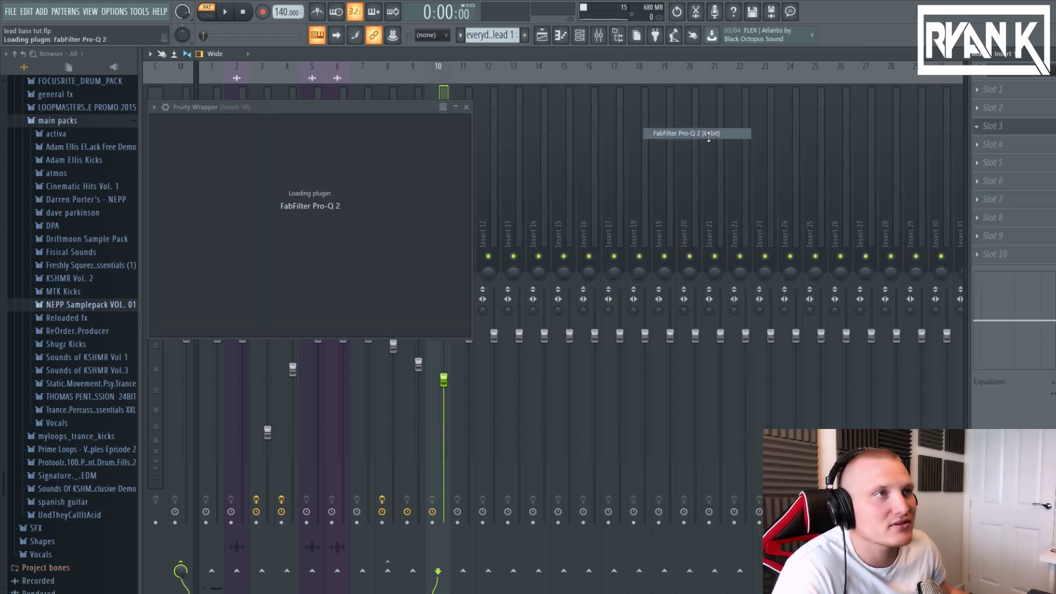
left_click_drag(420, 107, 618, 82)
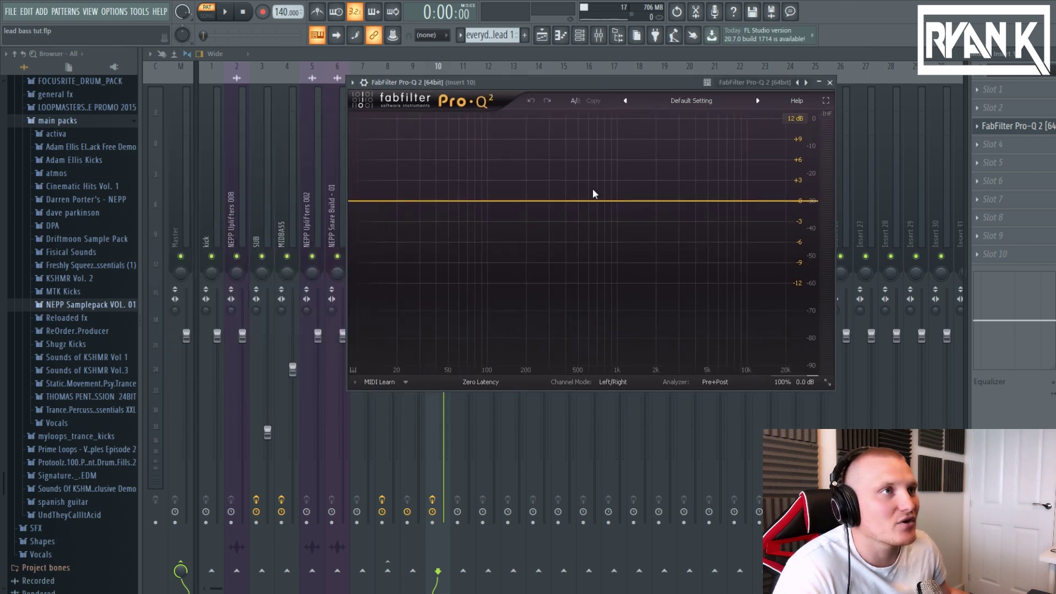
Add a Pro-Q 2 band shaped as a High Cut near 420 Hz, then play and view the playlist
left_click_drag(602, 203, 561, 196)
left_click(537, 329)
left_click(509, 394)
key("space")
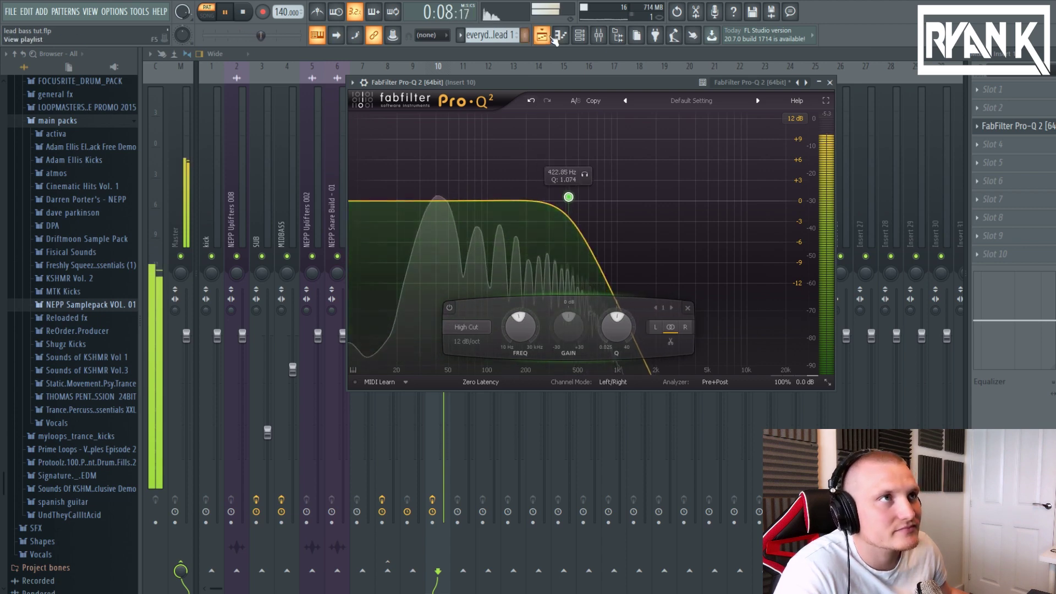
left_click(542, 34)
Stop playback and open the Spire-1.1 #2 channel's piano roll from the channel rack
key("space")
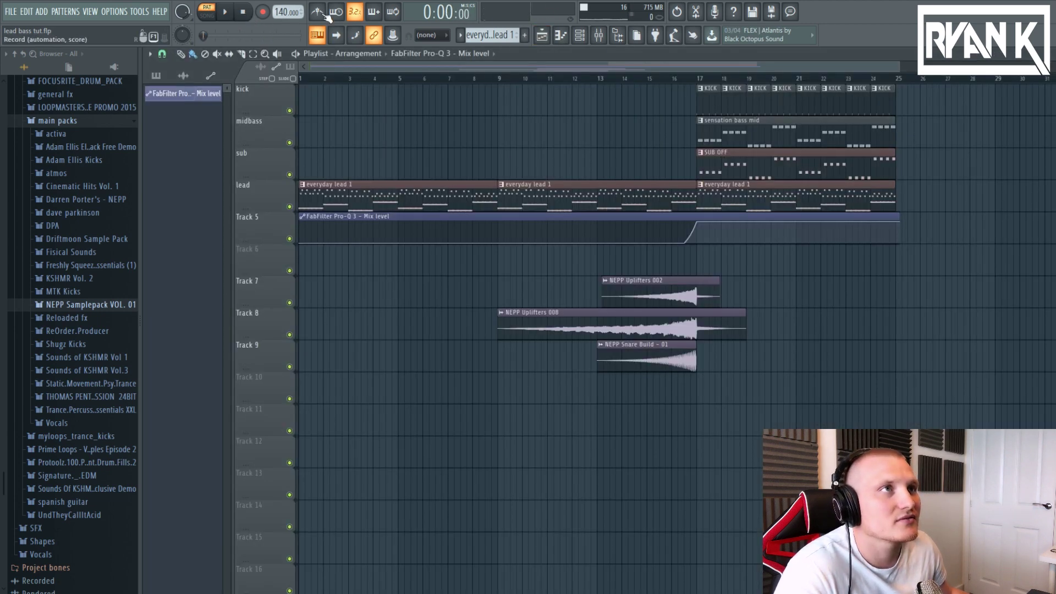
left_click(579, 34)
right_click(448, 207)
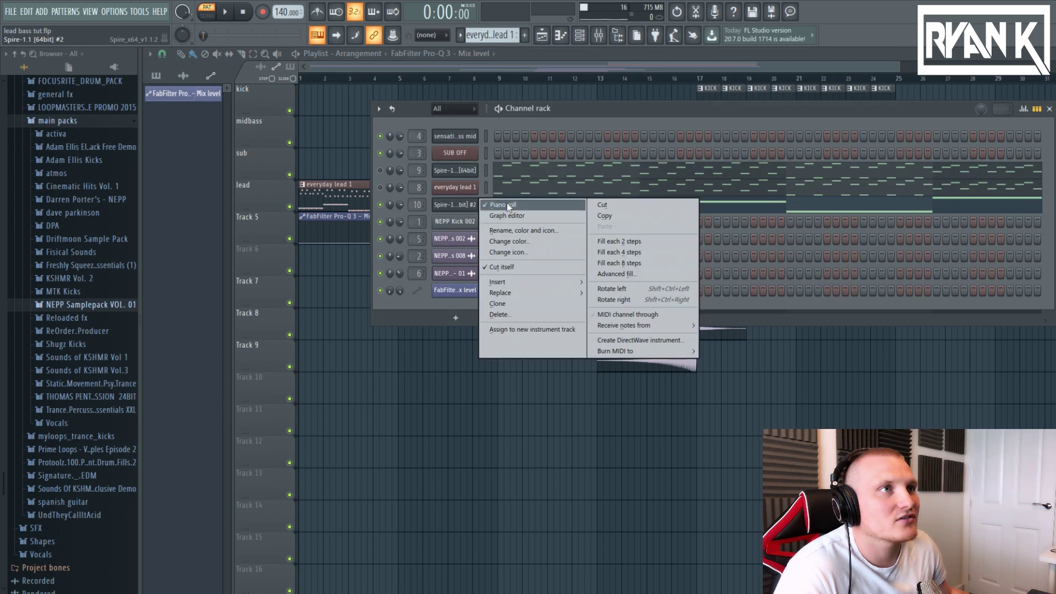
left_click(558, 38)
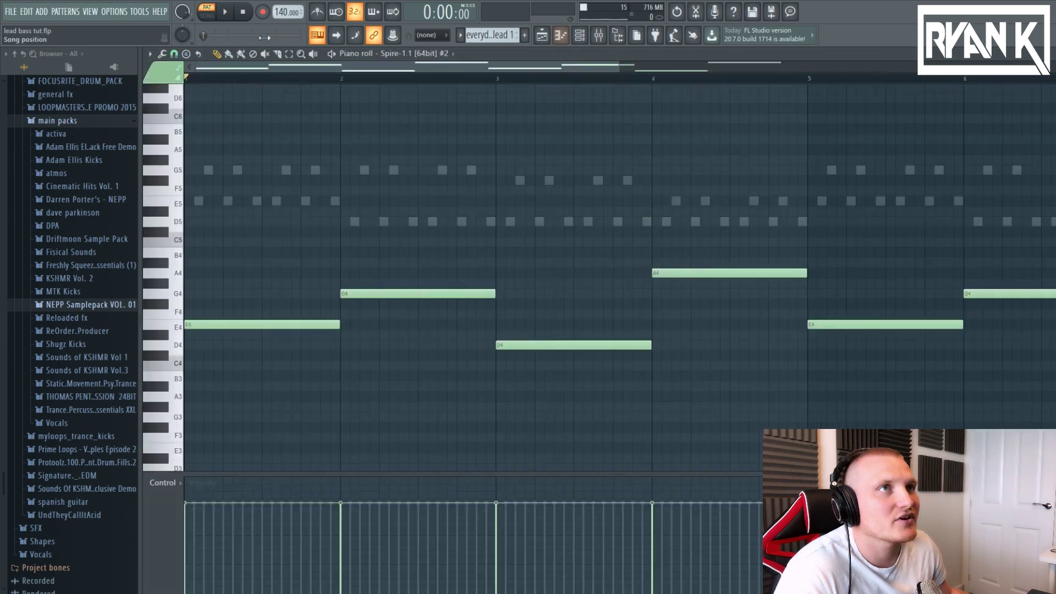
Select all the sub-bass notes, then return to the playlist and play the song
left_click(150, 53)
mouse_move(176, 81)
left_click(256, 85)
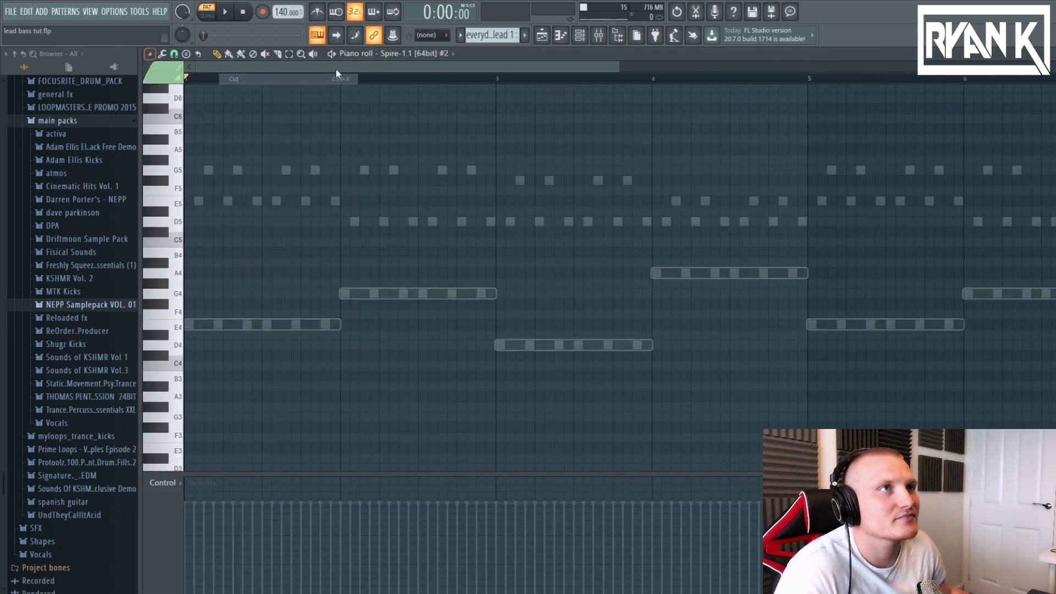
left_click(542, 35)
key("space")
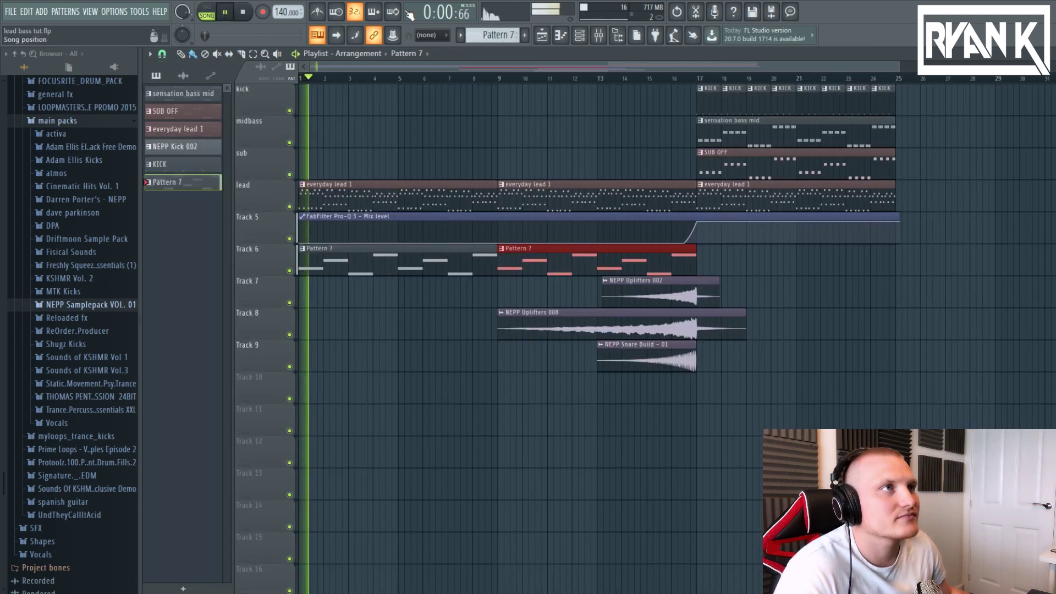
Lower the Insert 10 fader to about -13.6 dB in the mixer
left_click(594, 37)
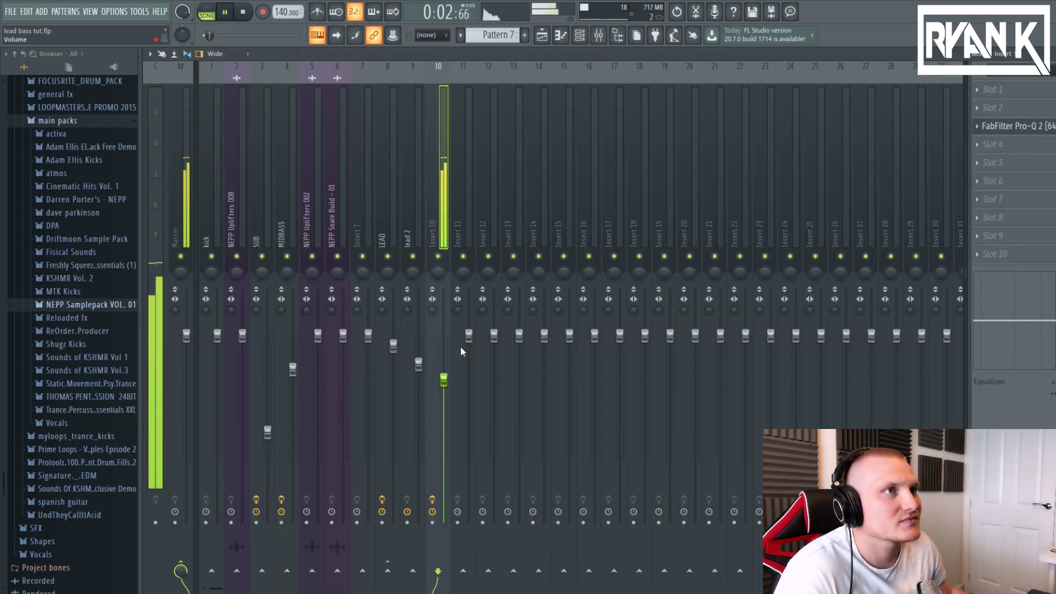
left_click_drag(443, 380, 443, 434)
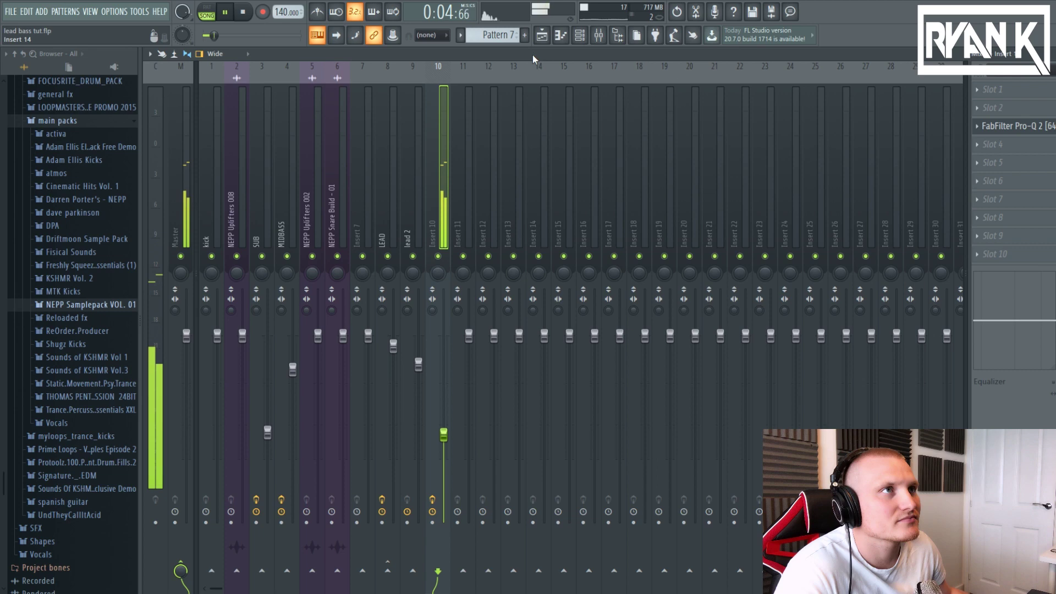
key("F5")
key("F6")
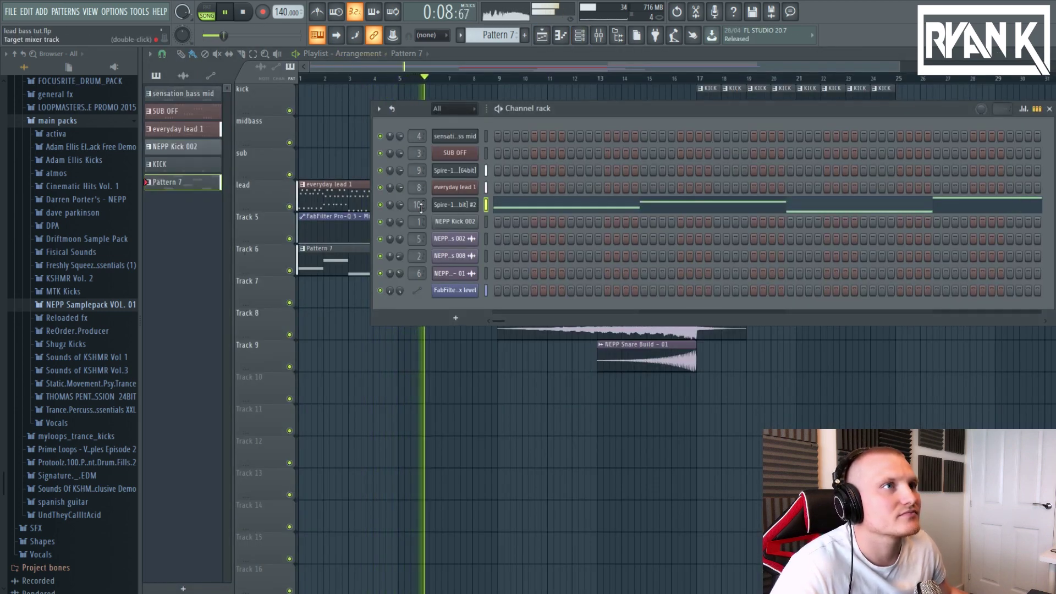
left_click(370, 58)
left_click(599, 36)
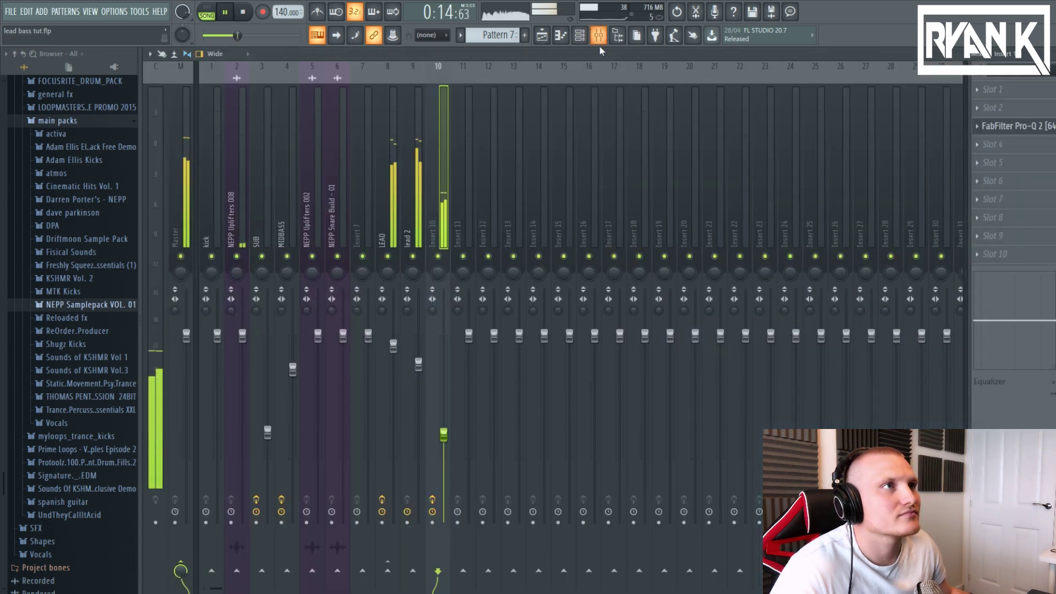
Toggle Insert 10's mute on and off to compare, then stop playback
left_click(439, 257)
left_click(439, 257)
left_click(439, 257)
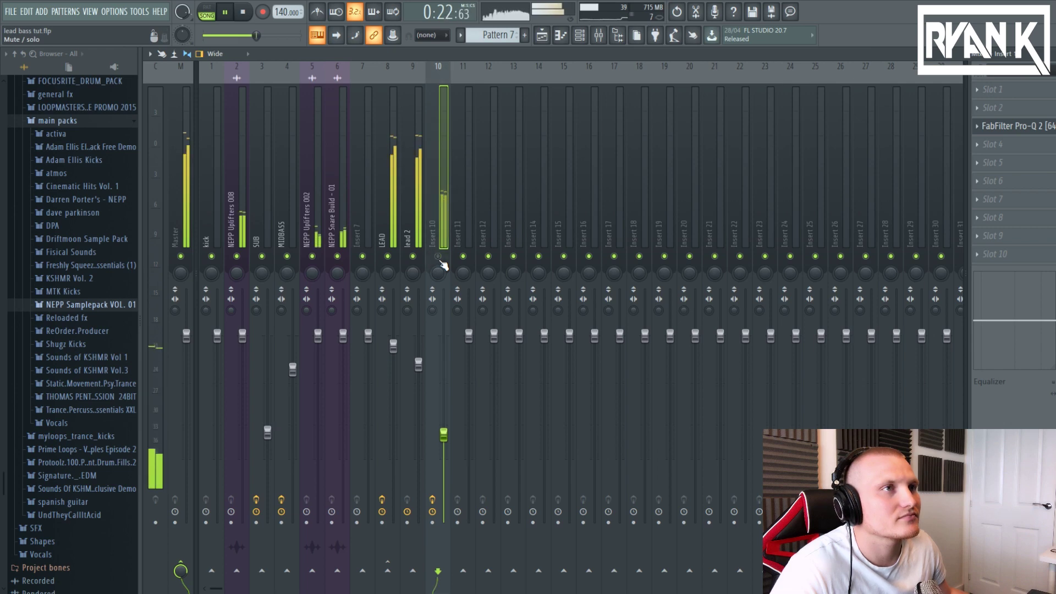
left_click(439, 257)
key("space")
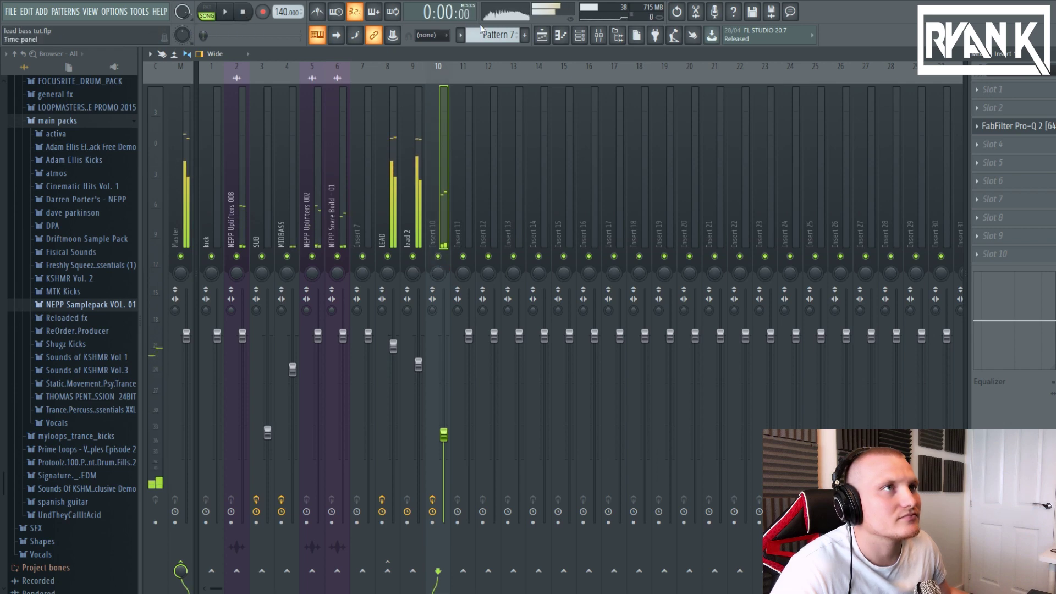
Insert an empty track at Track 7 in the playlist
left_click(550, 39)
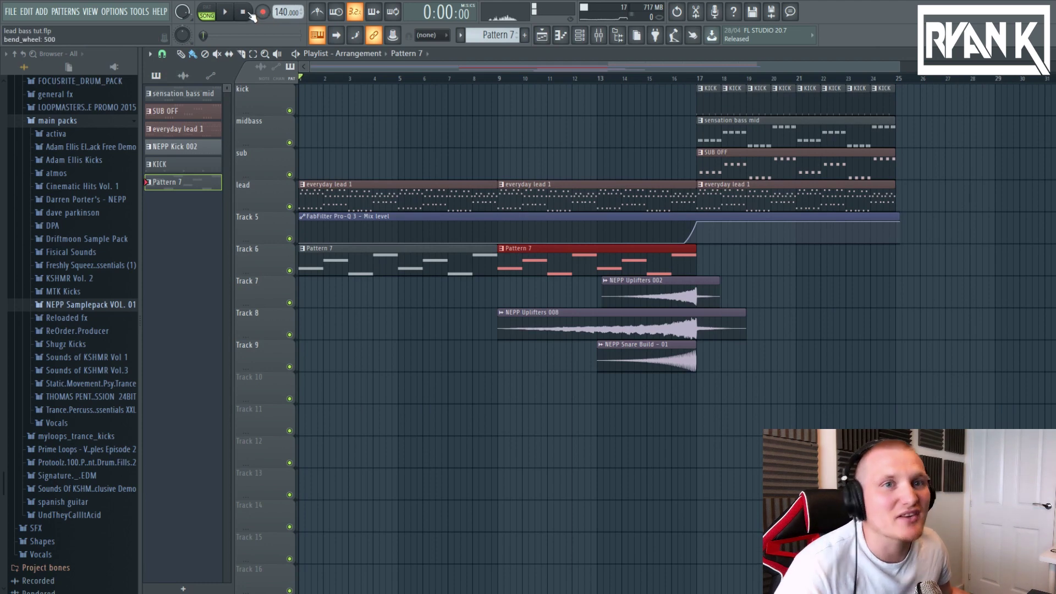
right_click(276, 281)
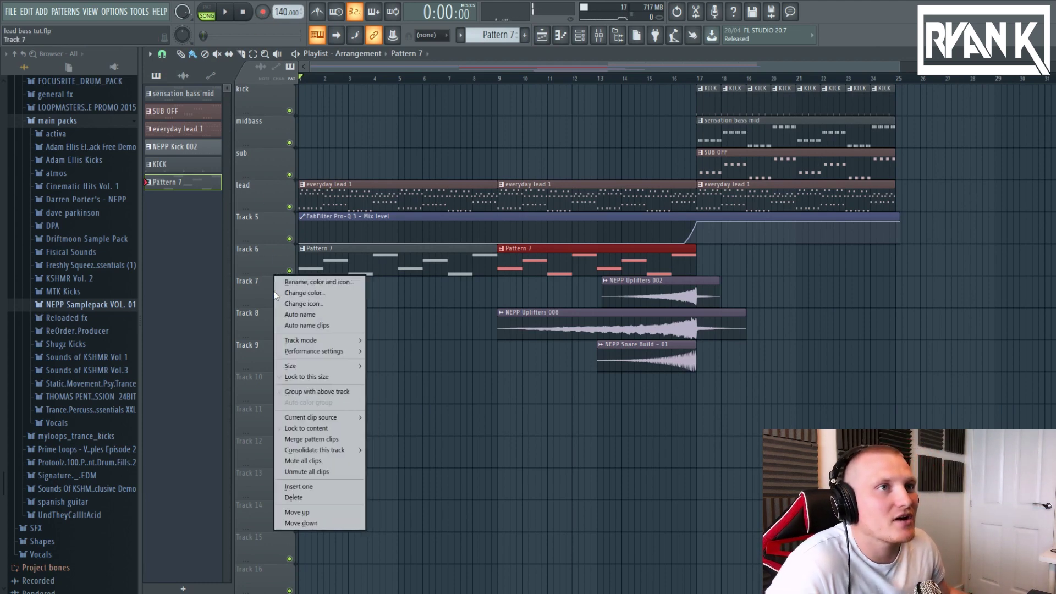
left_click(329, 486)
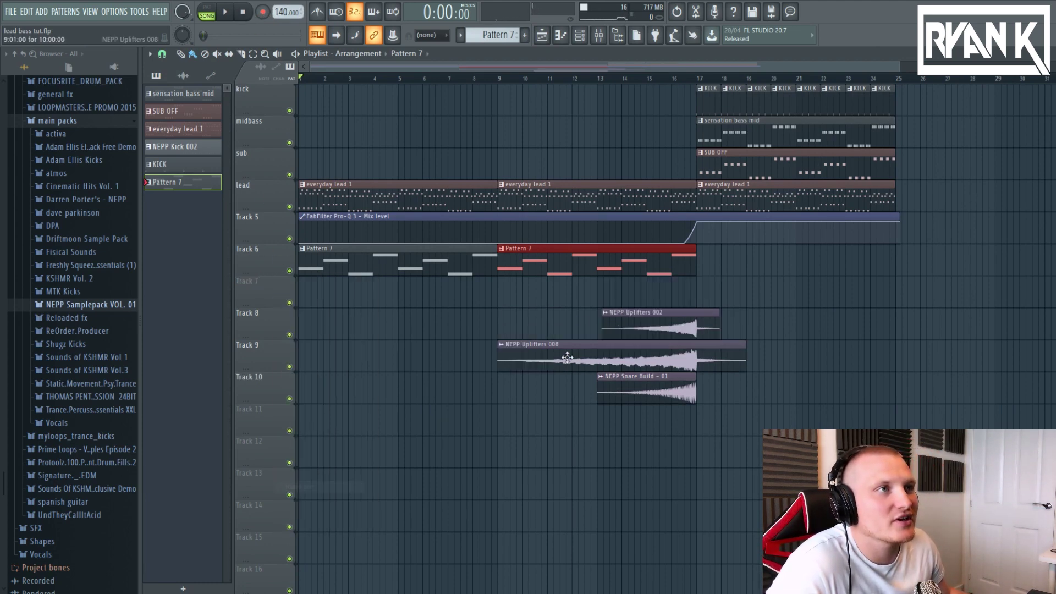
Create an automation clip for the Spire-1.1 #2 channel volume
double_click(585, 269)
left_click(560, 35)
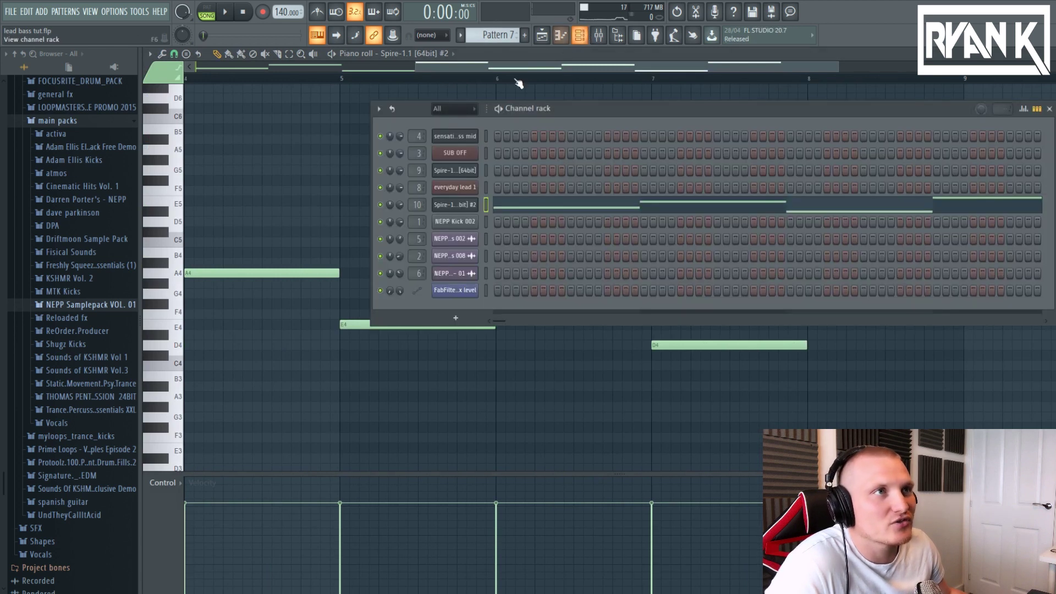
right_click(400, 205)
left_click(419, 277)
left_click(542, 35)
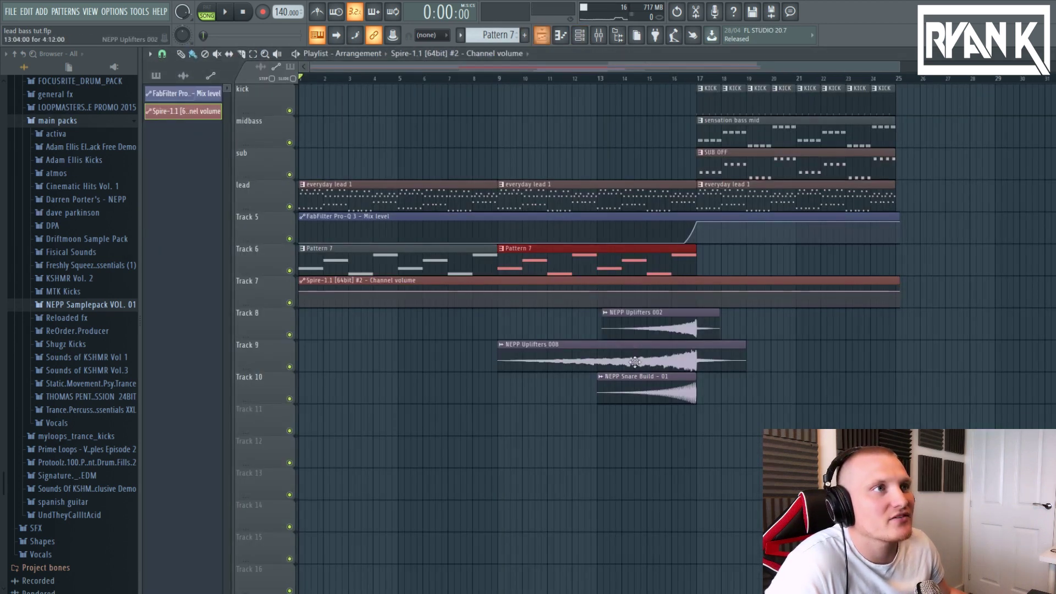
Add a point at bar 13 raised to 82%, curve it, and dip the volume before bar 17
right_click(301, 292)
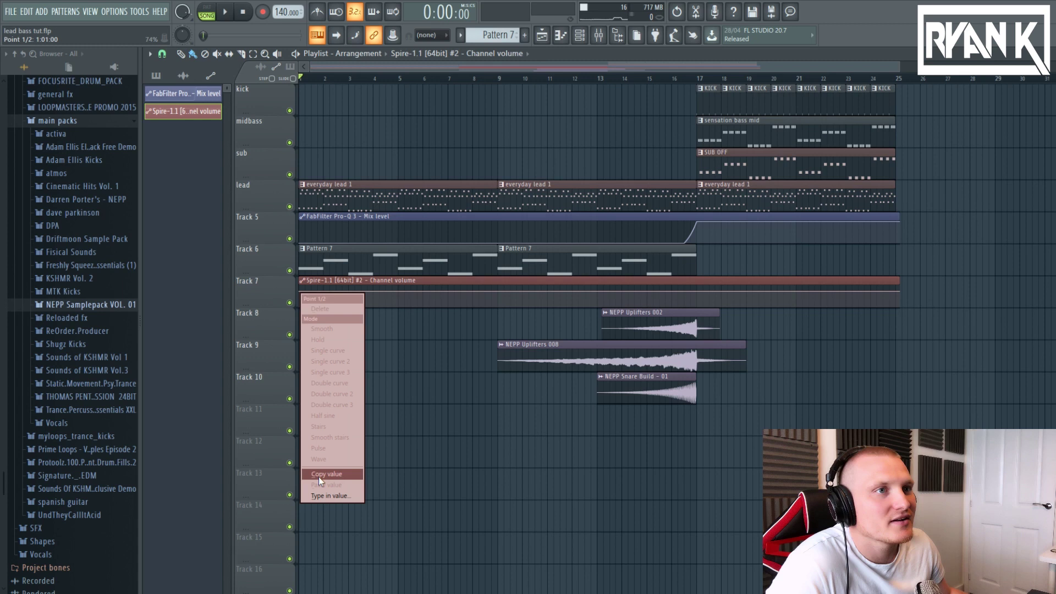
left_click(319, 477)
right_click(599, 293)
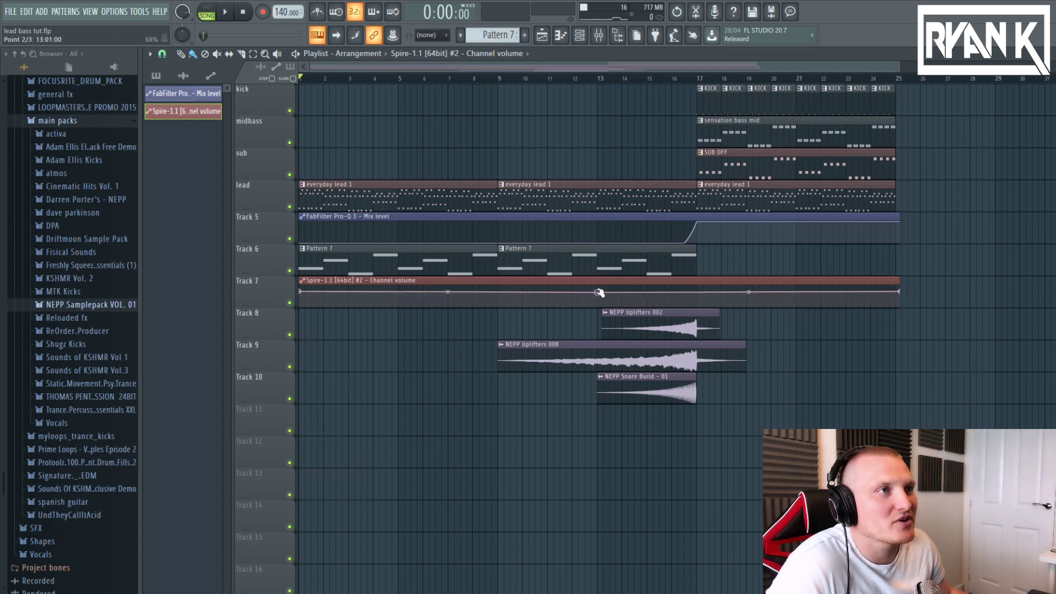
left_click_drag(600, 292, 599, 292)
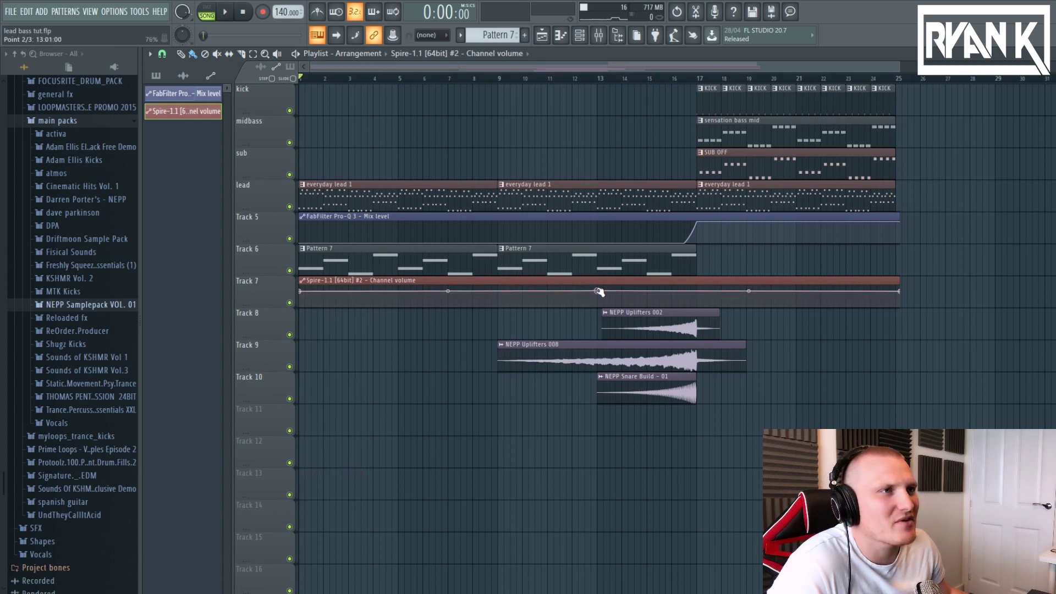
right_click(599, 292)
left_click(635, 490)
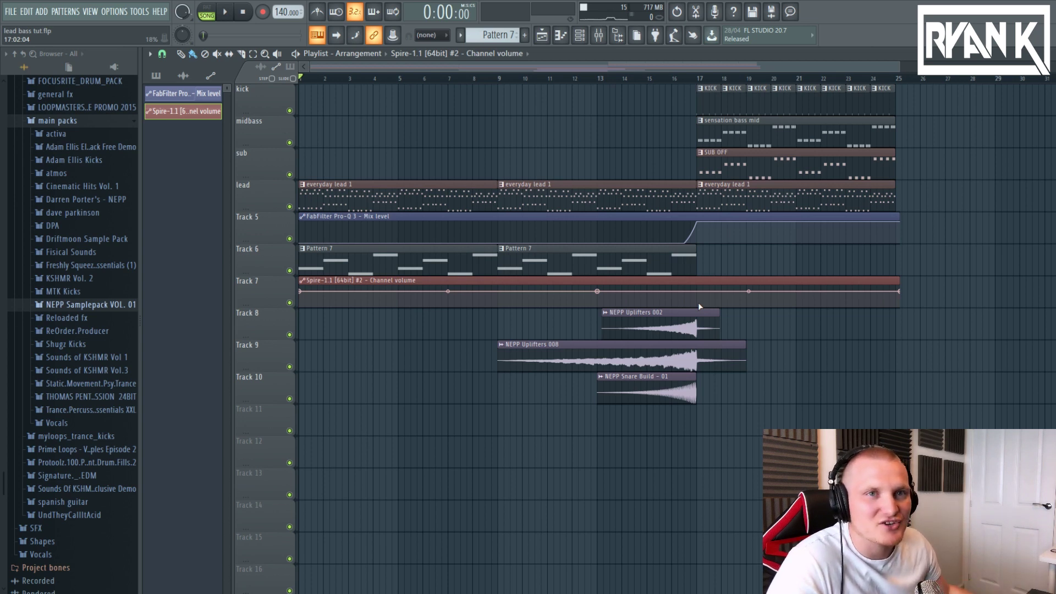
right_click(699, 303)
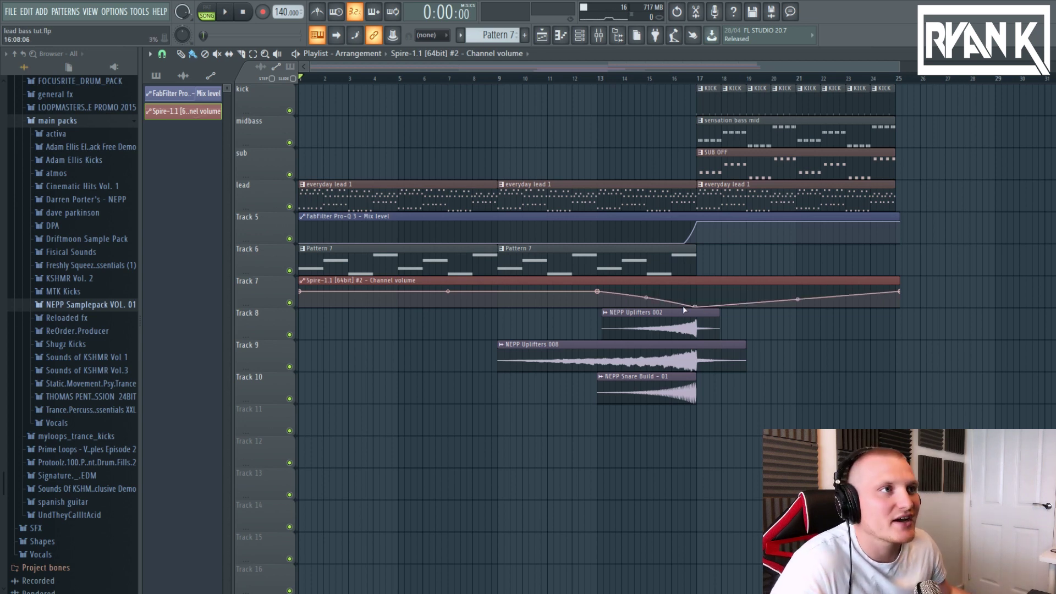
left_click(530, 82)
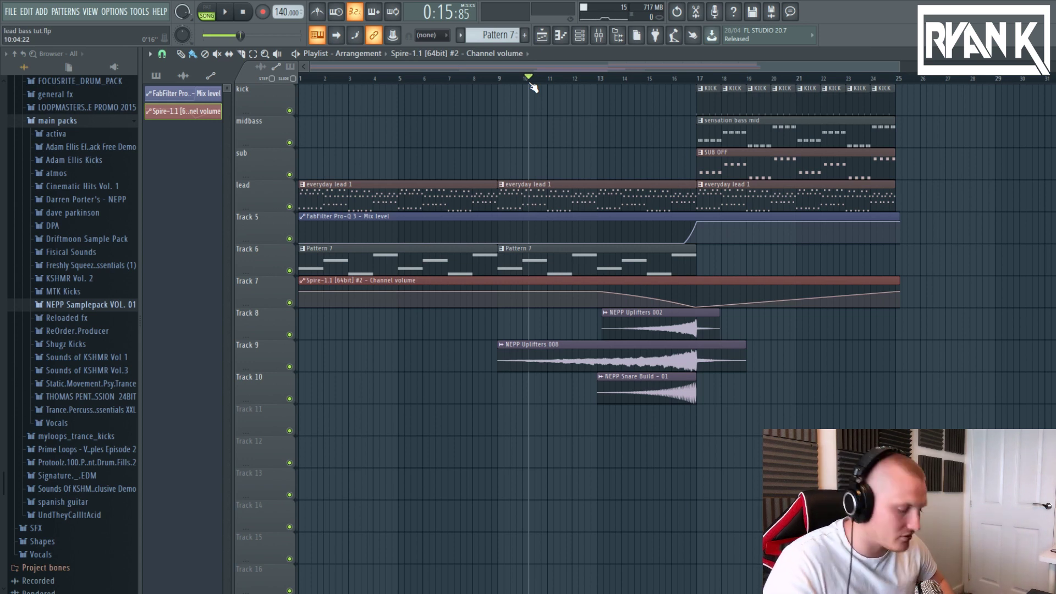
key("space")
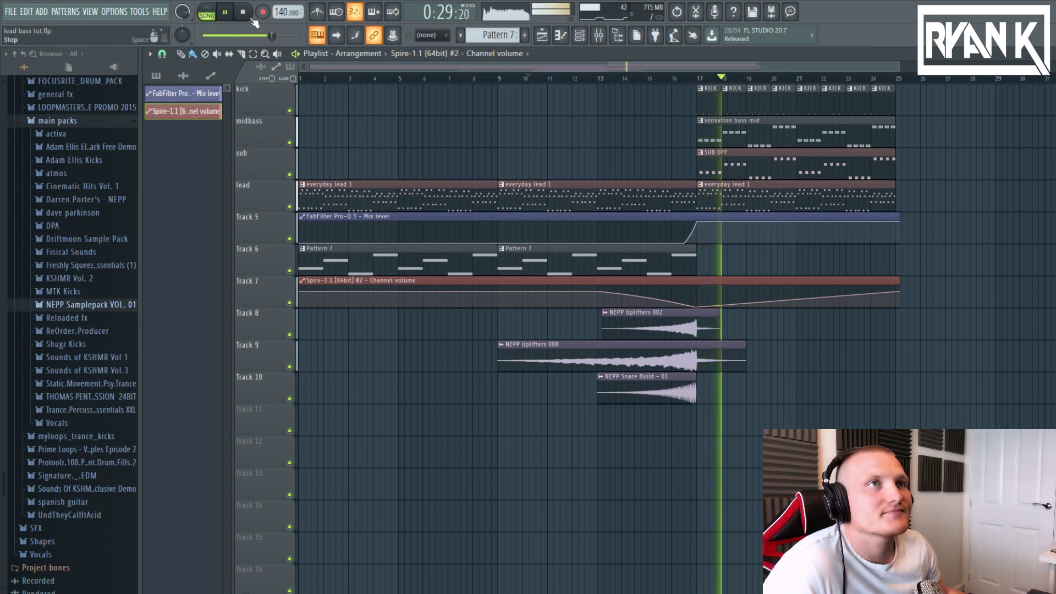
left_click(245, 13)
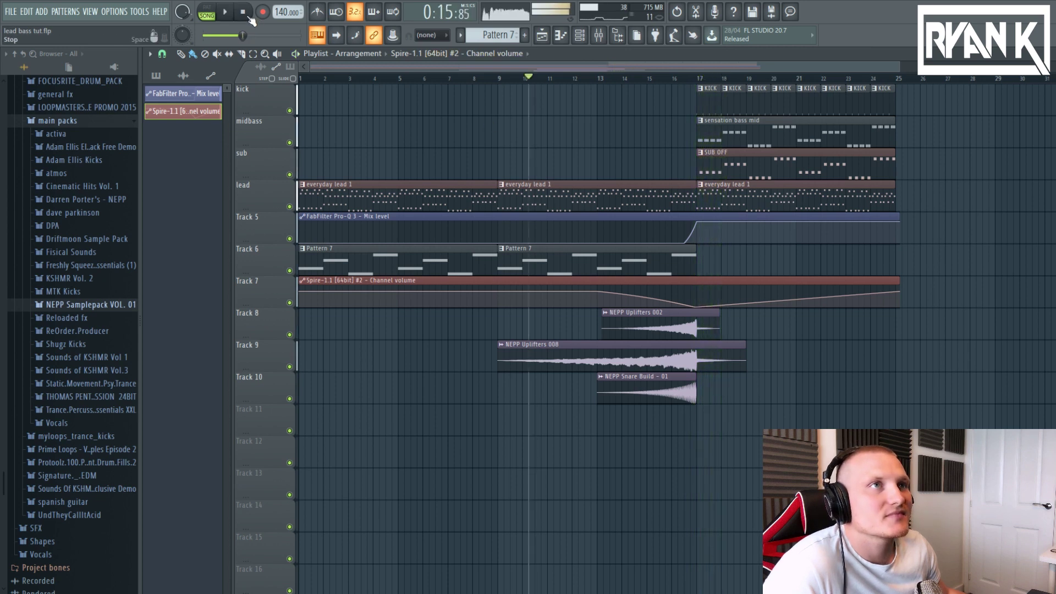
left_click(249, 17)
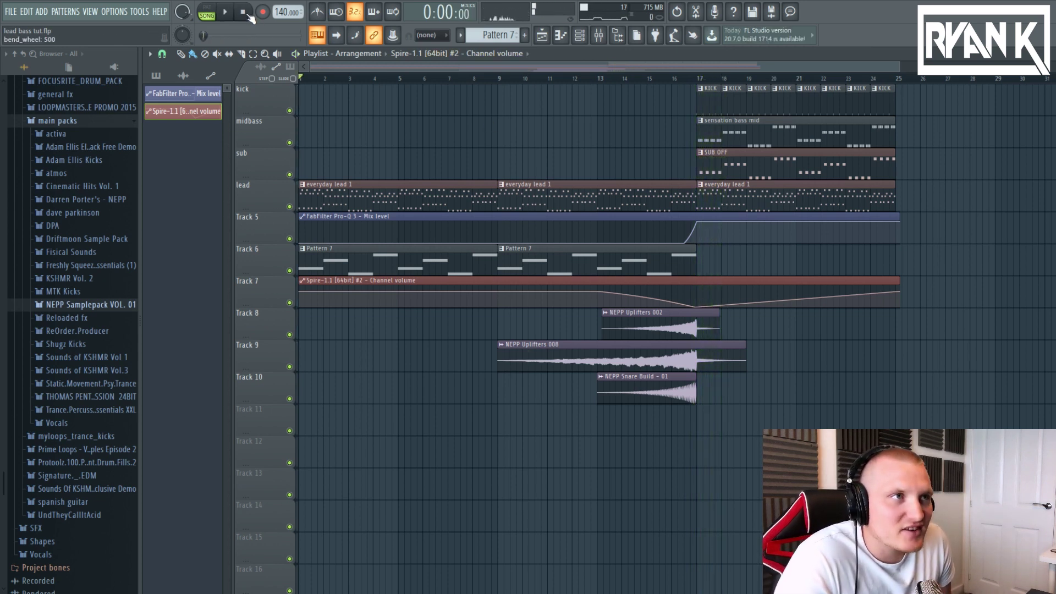